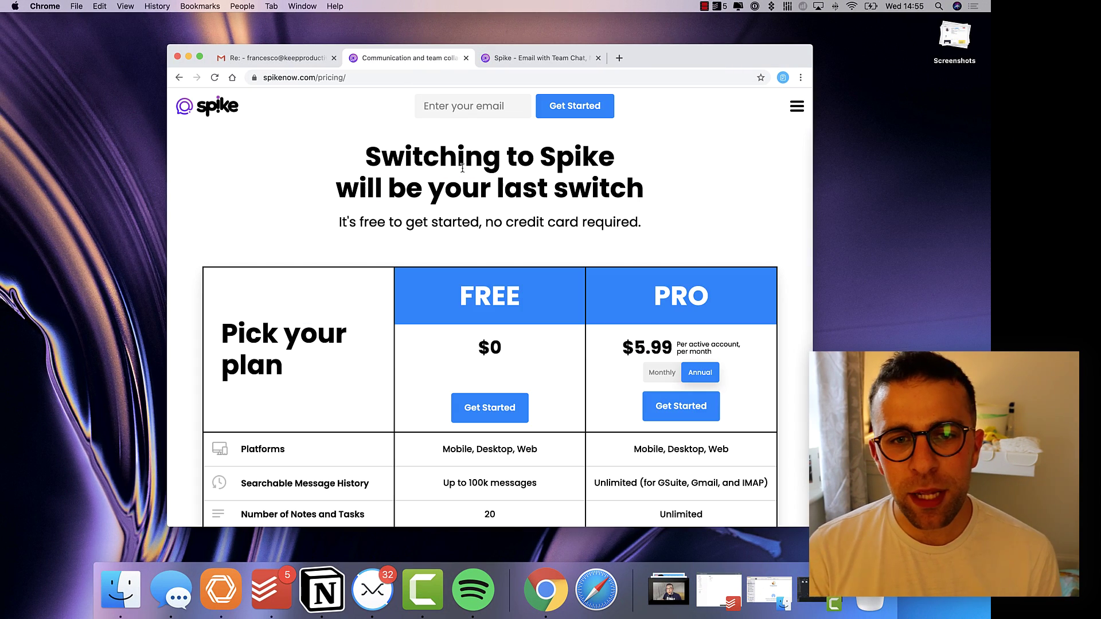
Compare the Free and Pro plan limits, features and pricing options on Spike's pricing page.
{"action": "scroll", "coordinate": [497, 252], "scroll_direction": "down", "scroll_amount": 3}
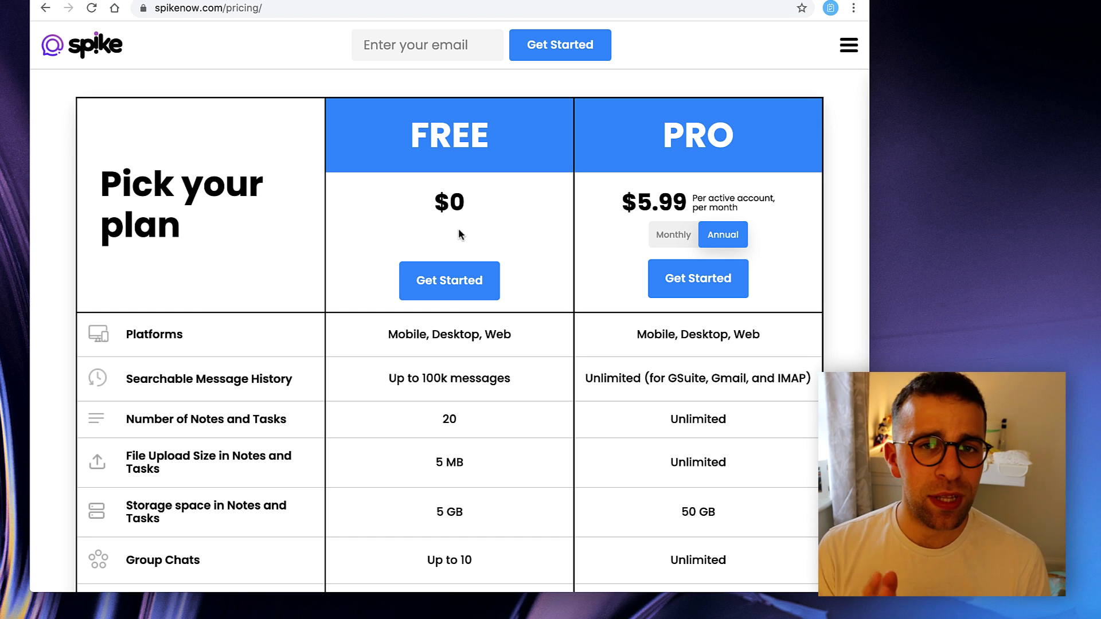
{"action": "scroll", "coordinate": [459, 229], "scroll_direction": "down", "scroll_amount": 3}
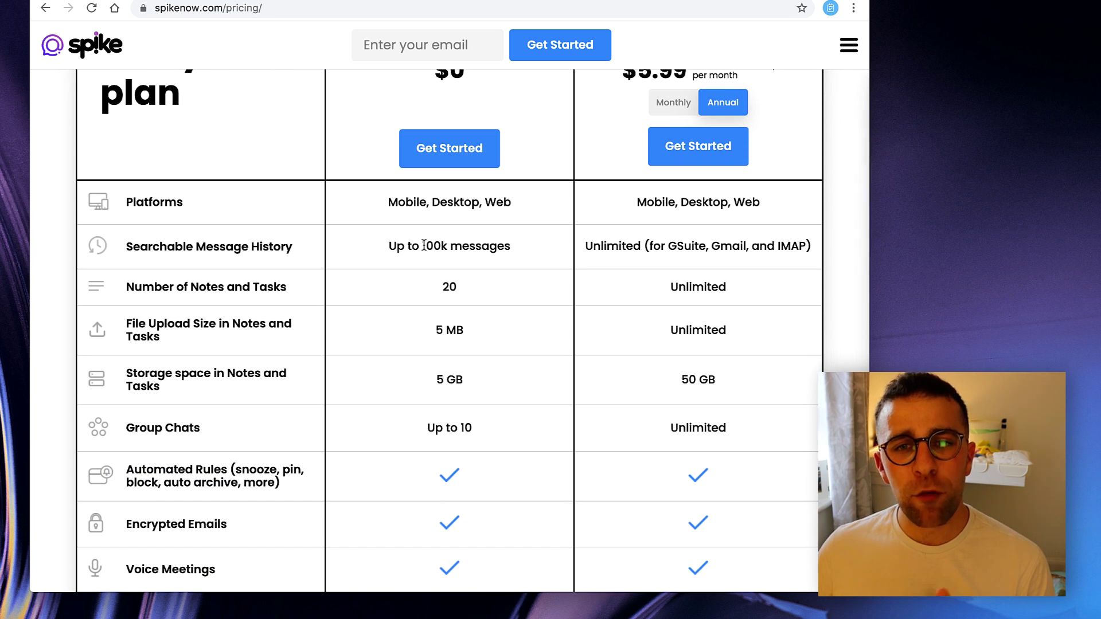
{"action": "double_click", "coordinate": [423, 245]}
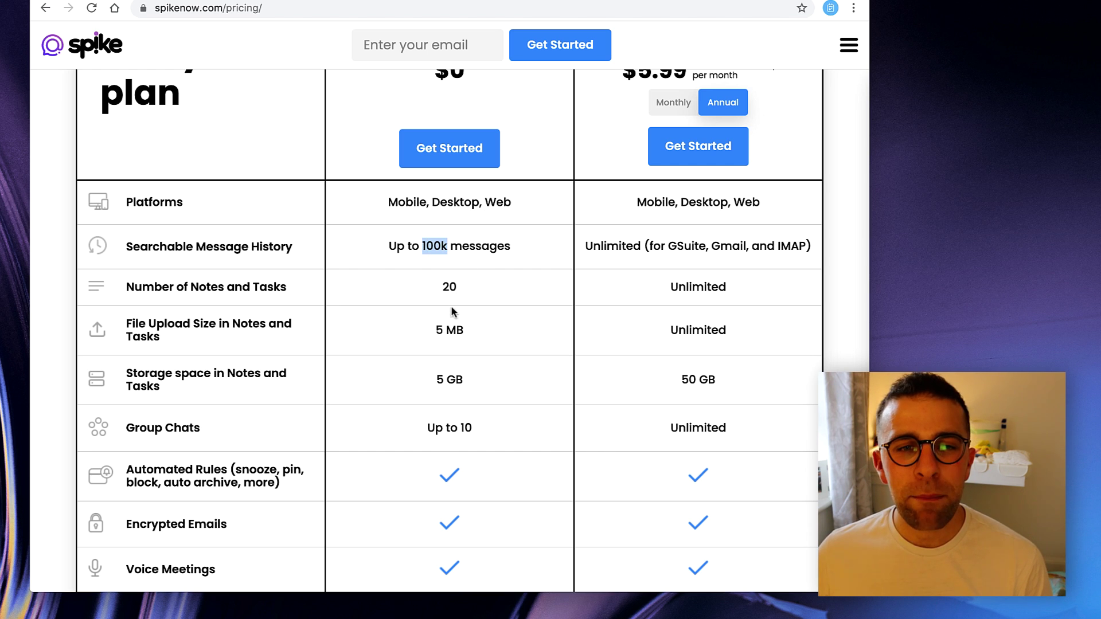
{"action": "scroll", "coordinate": [475, 409], "scroll_direction": "down", "scroll_amount": 3}
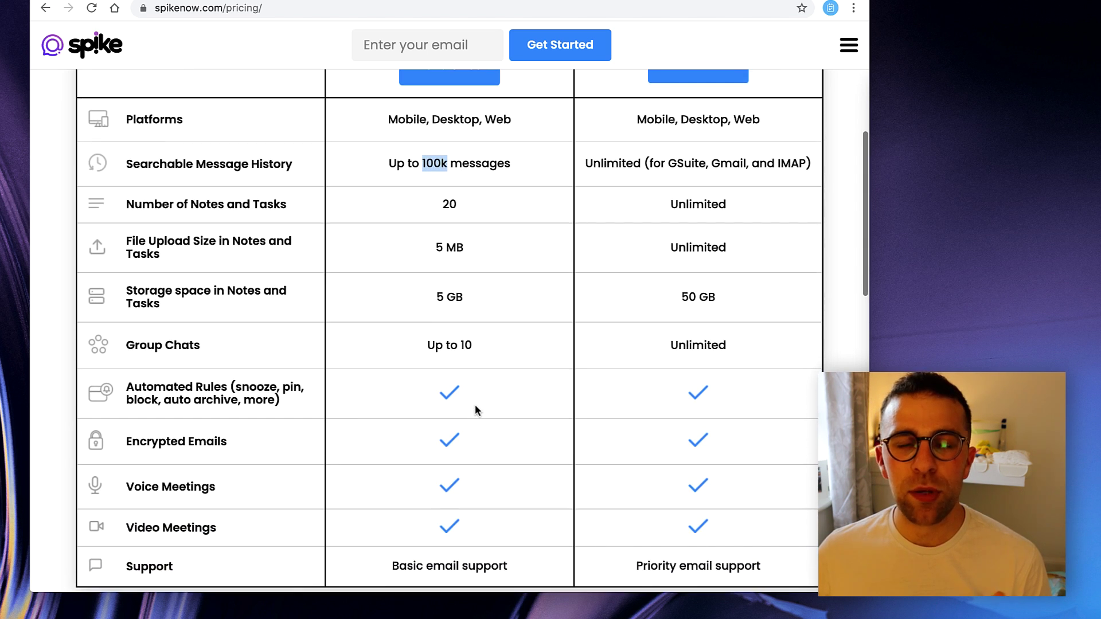
{"action": "scroll", "coordinate": [475, 409], "scroll_direction": "down", "scroll_amount": 3}
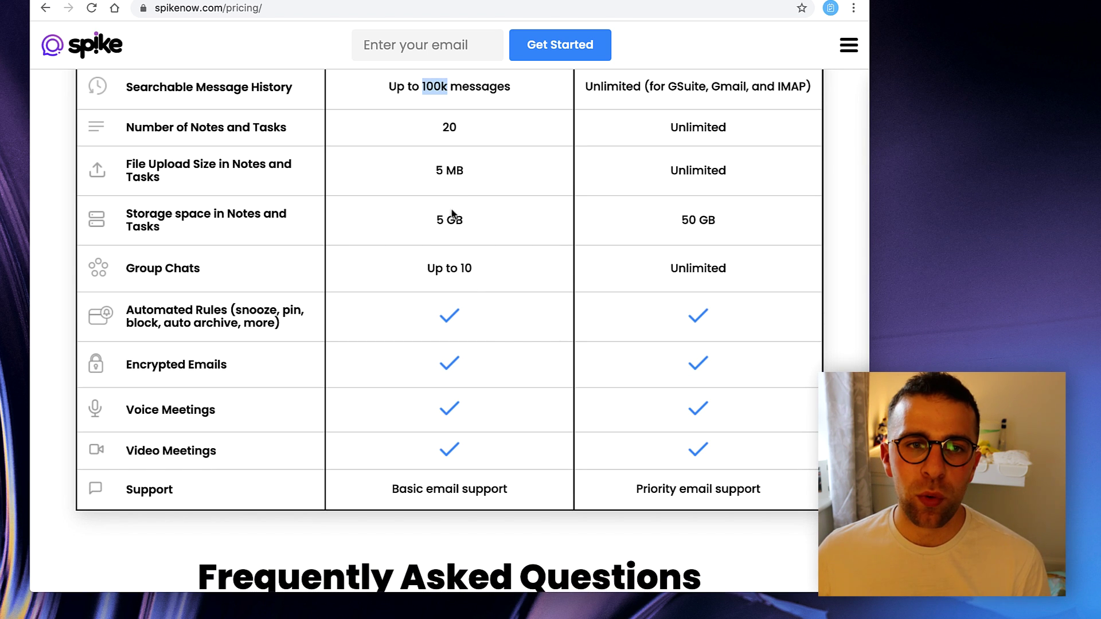
{"action": "scroll", "coordinate": [489, 216], "scroll_direction": "down", "scroll_amount": 3}
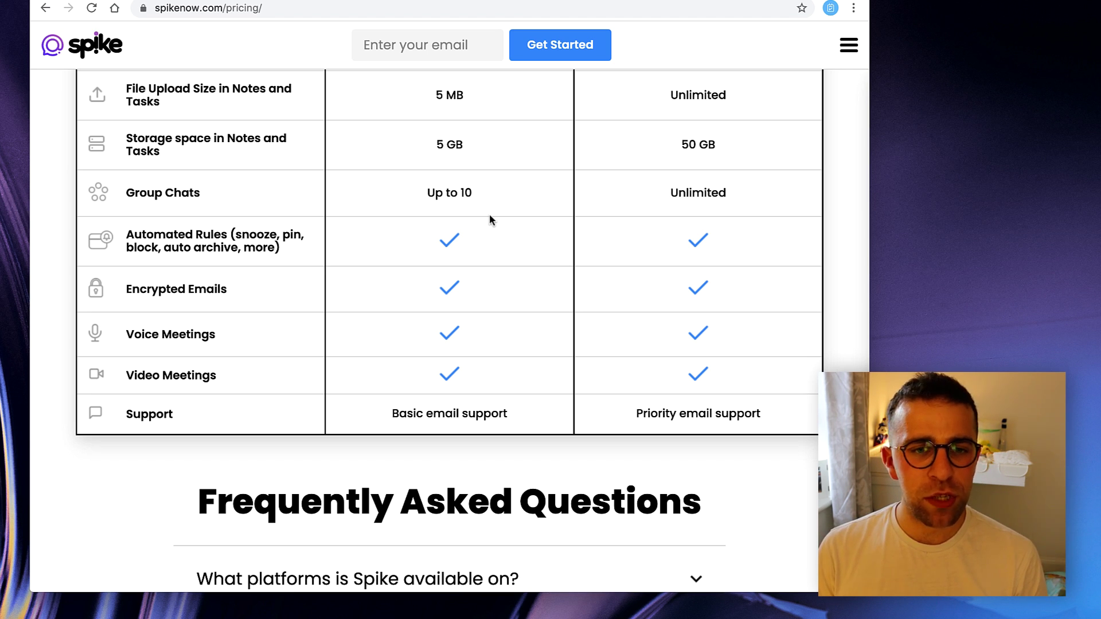
{"action": "scroll", "coordinate": [490, 215], "scroll_direction": "up", "scroll_amount": 5}
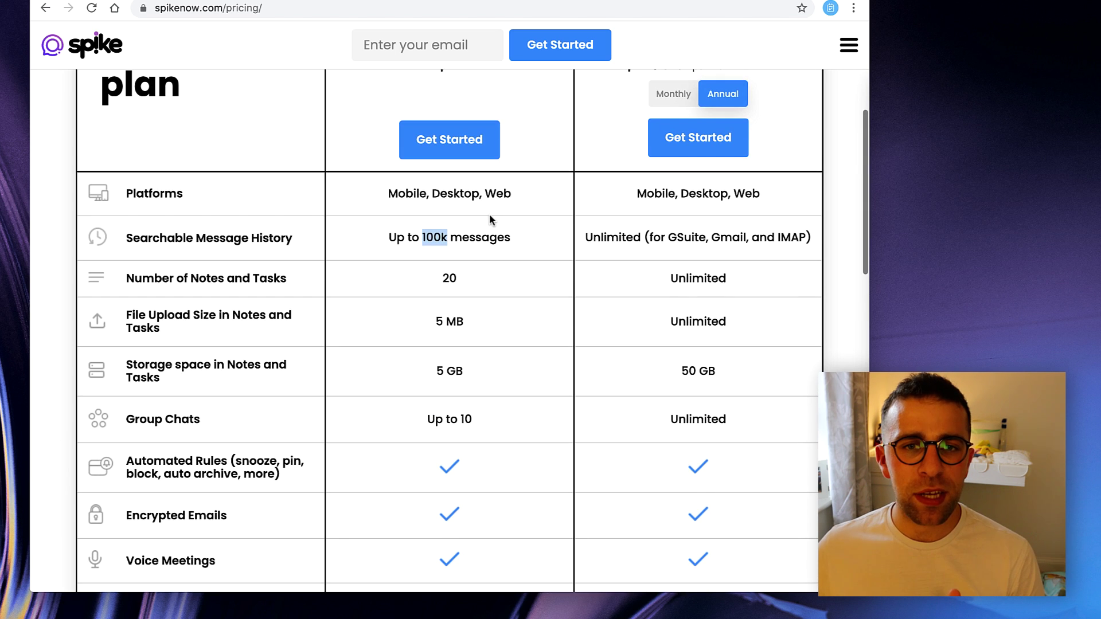
{"action": "scroll", "coordinate": [512, 306], "scroll_direction": "up", "scroll_amount": 2}
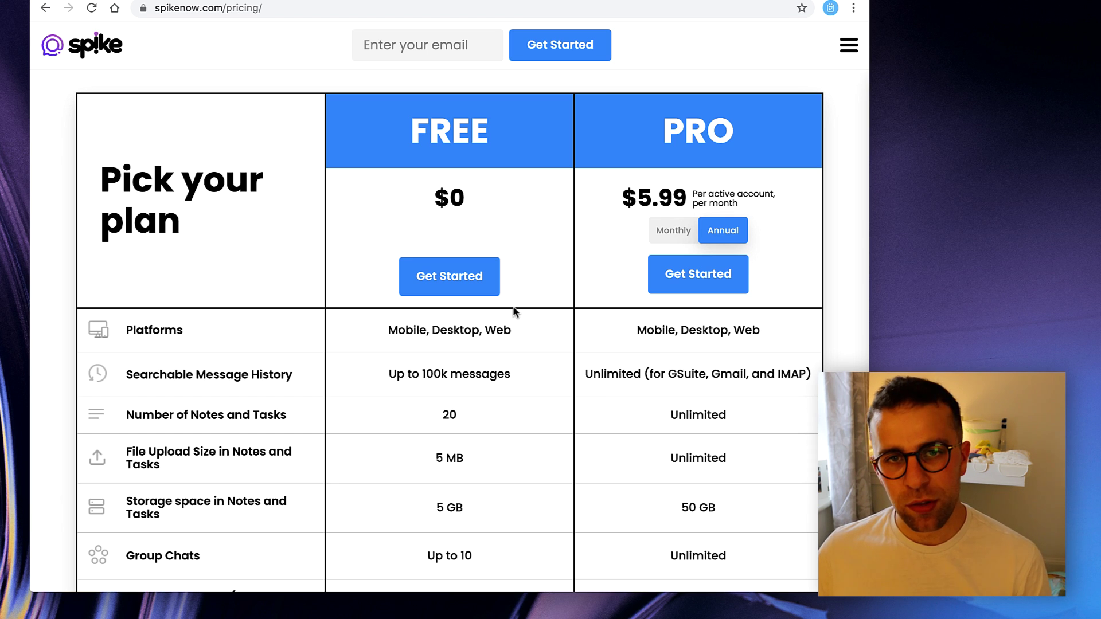
{"action": "scroll", "coordinate": [513, 311], "scroll_direction": "down", "scroll_amount": 2}
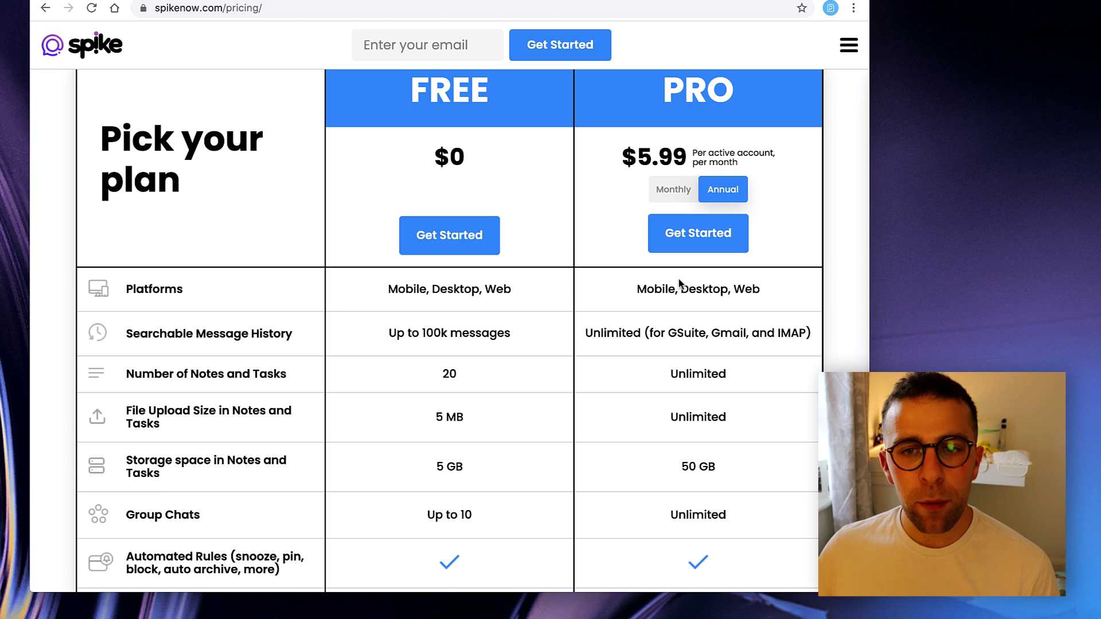
{"action": "scroll", "coordinate": [619, 403], "scroll_direction": "down", "scroll_amount": 5}
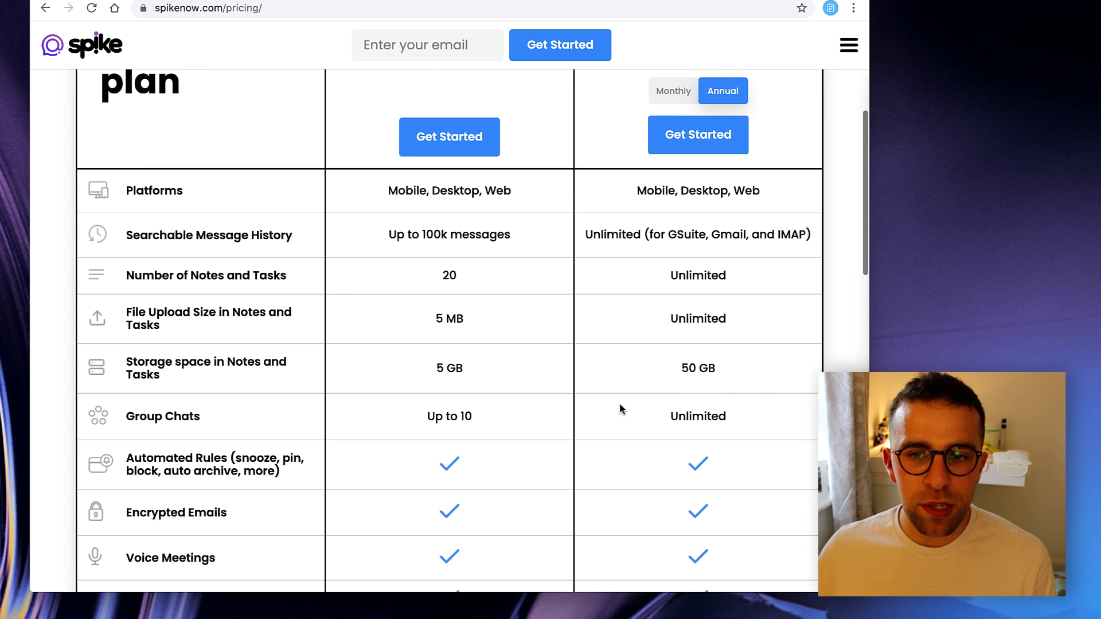
{"action": "scroll", "coordinate": [618, 408], "scroll_direction": "up", "scroll_amount": 3}
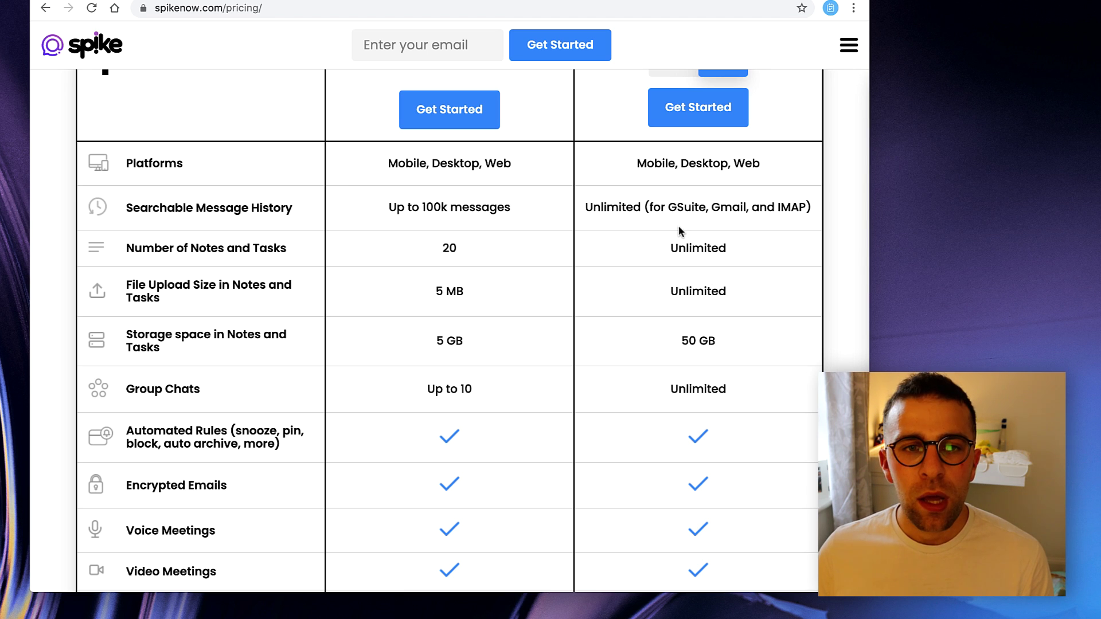
{"action": "scroll", "coordinate": [614, 192], "scroll_direction": "up", "scroll_amount": 3}
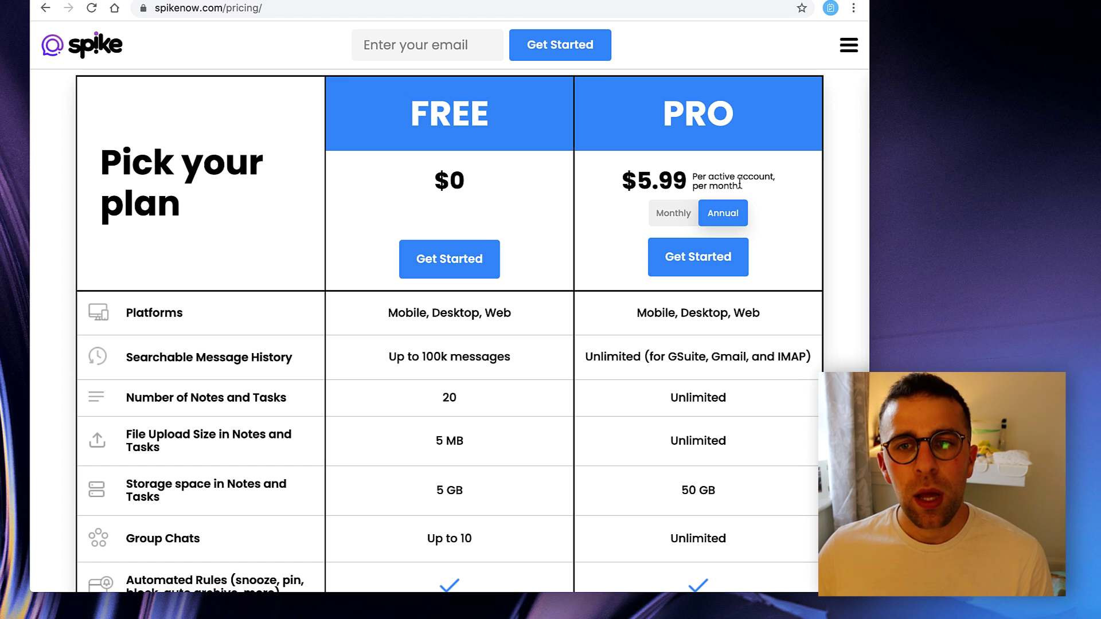
{"action": "scroll", "coordinate": [692, 192], "scroll_direction": "down", "scroll_amount": 1}
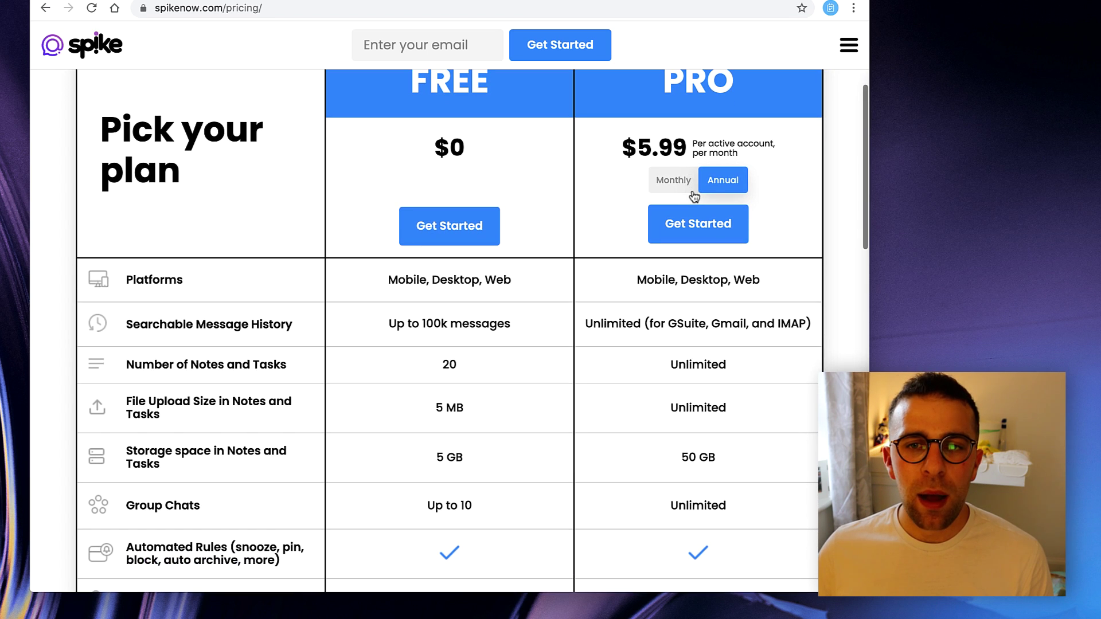
{"action": "left_click", "coordinate": [684, 189]}
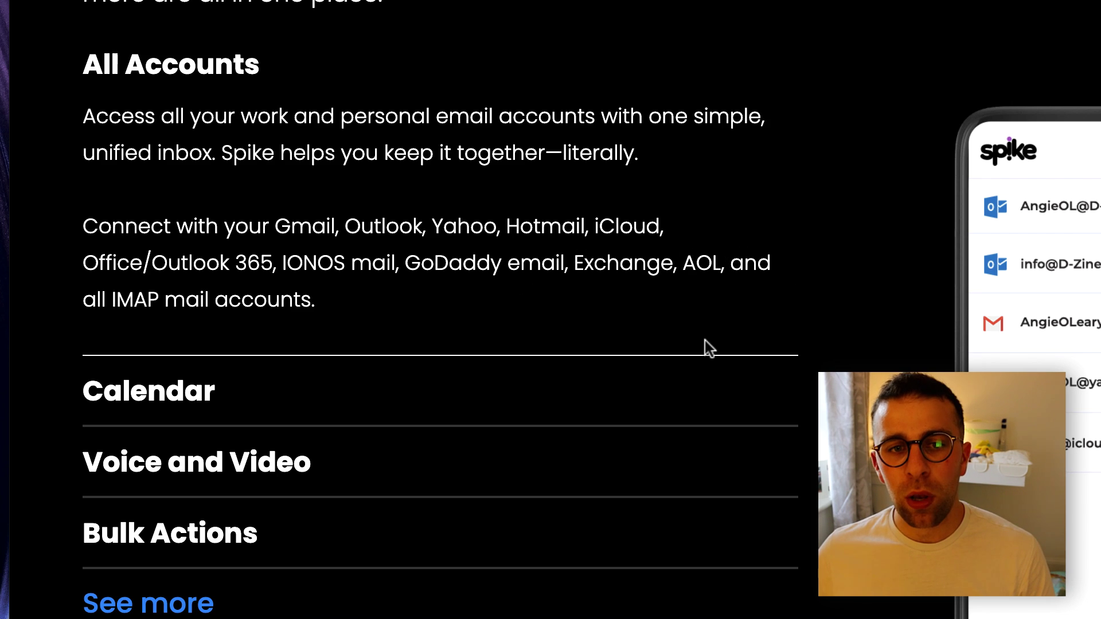
Switch to the Spike app and read through the earlier and latest messages in the open conversation.
{"action": "left_click", "coordinate": [597, 386]}
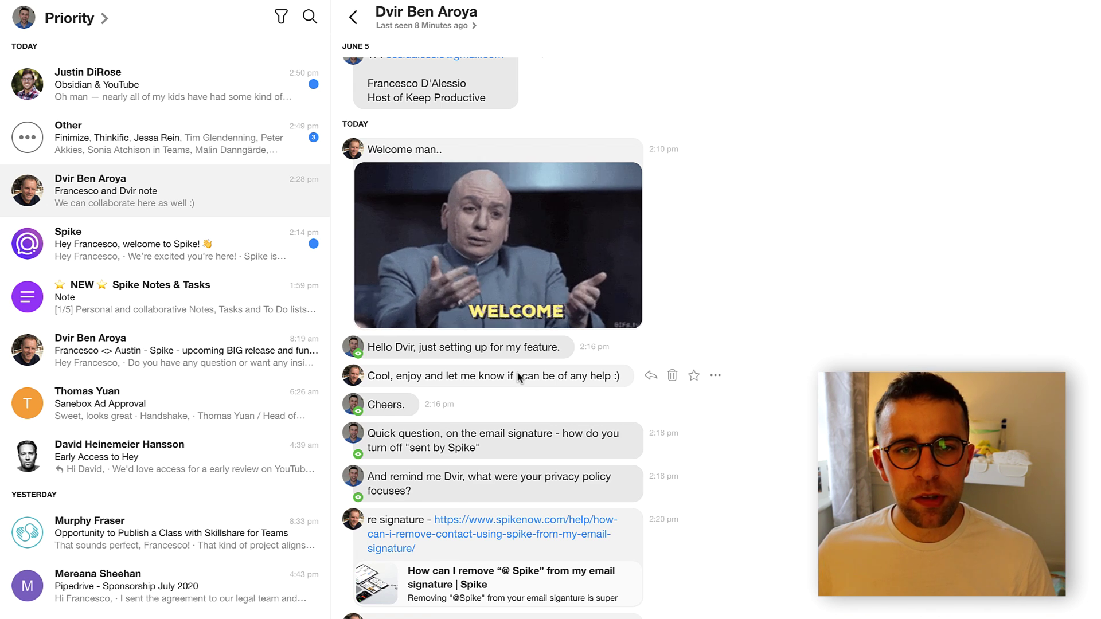
{"action": "scroll", "coordinate": [597, 363], "scroll_direction": "up", "scroll_amount": 10}
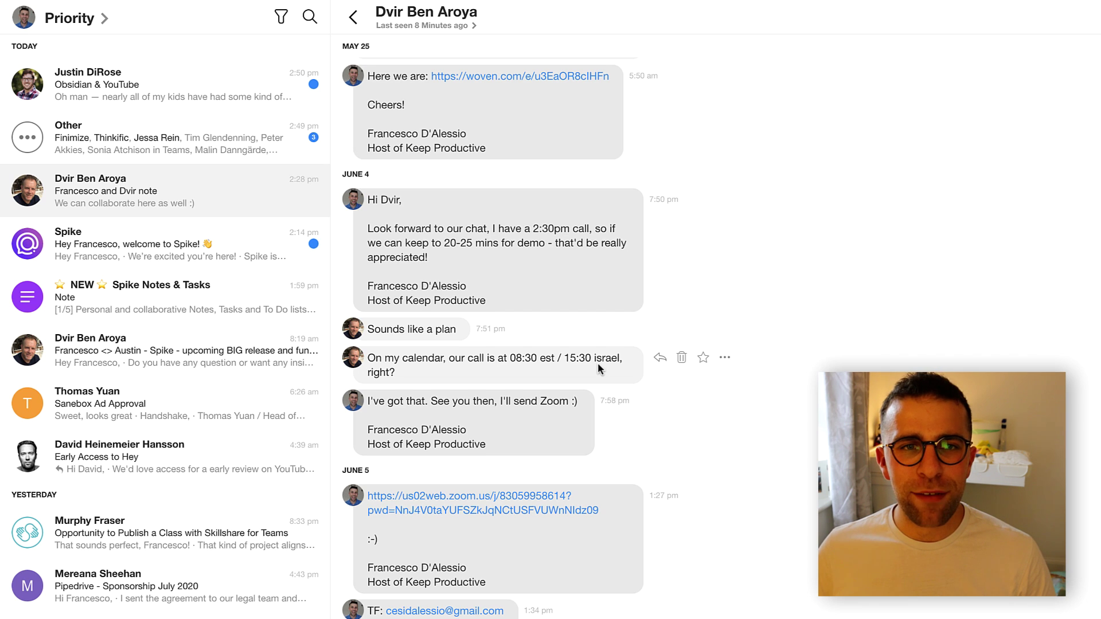
{"action": "scroll", "coordinate": [597, 362], "scroll_direction": "down", "scroll_amount": 10}
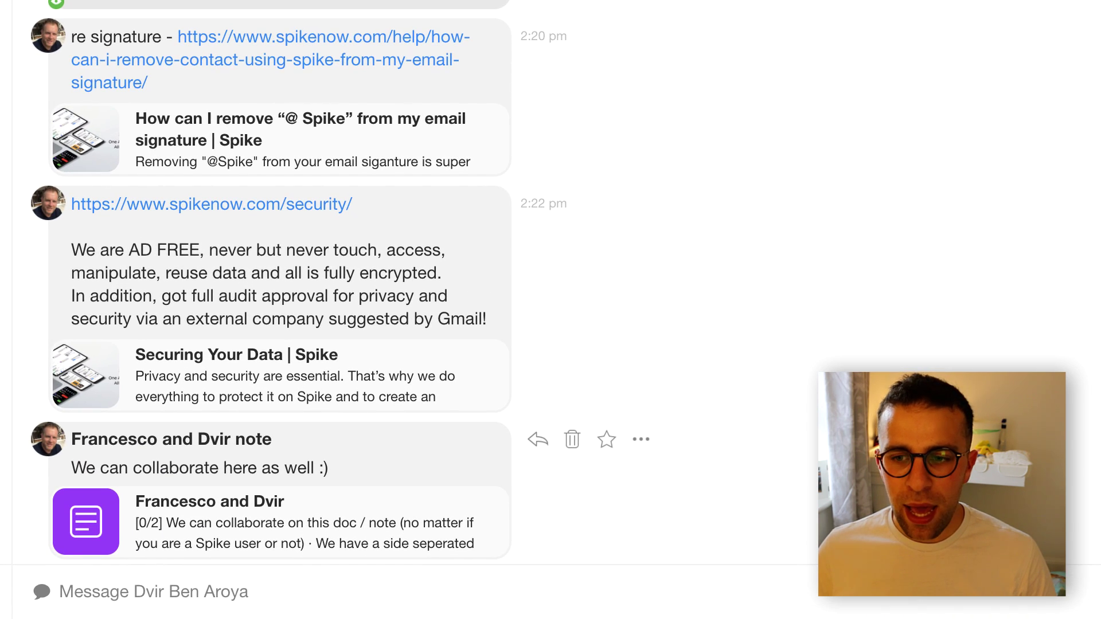
{"action": "left_click", "coordinate": [698, 579]}
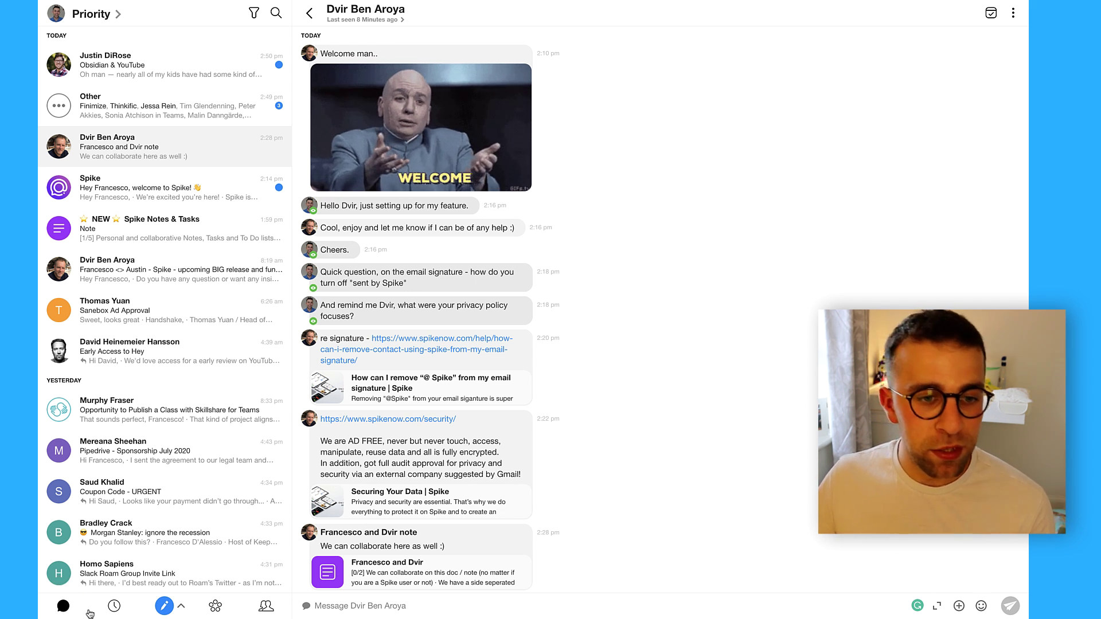
Open the June 2020 calendar, dismiss its introductory banner, and inspect the new event form without saving.
{"action": "left_click", "coordinate": [114, 606]}
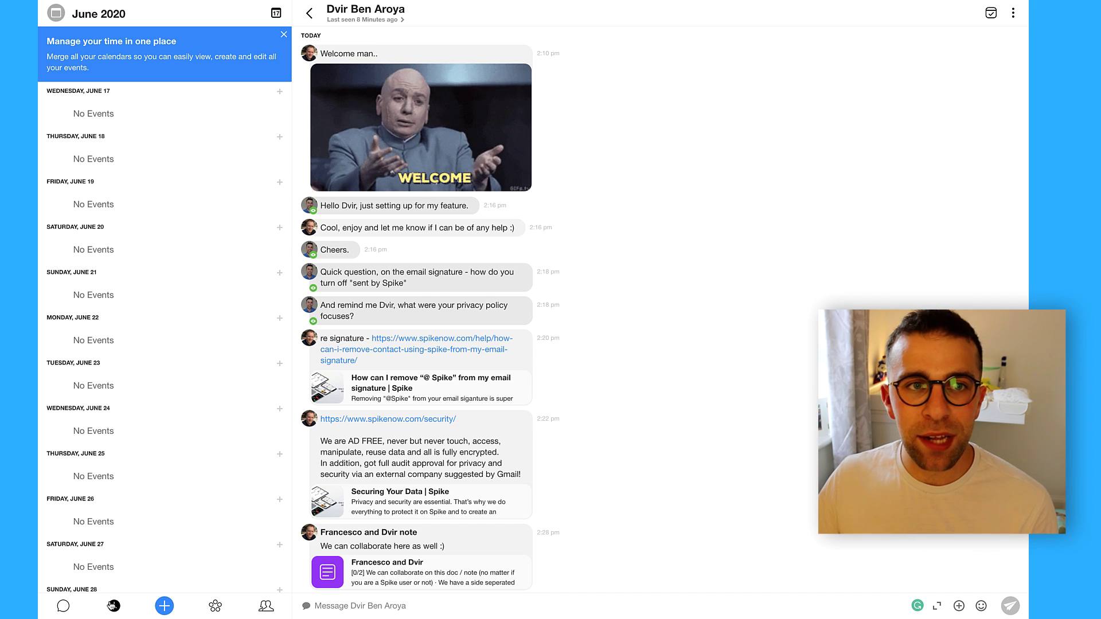
{"action": "left_click", "coordinate": [285, 36]}
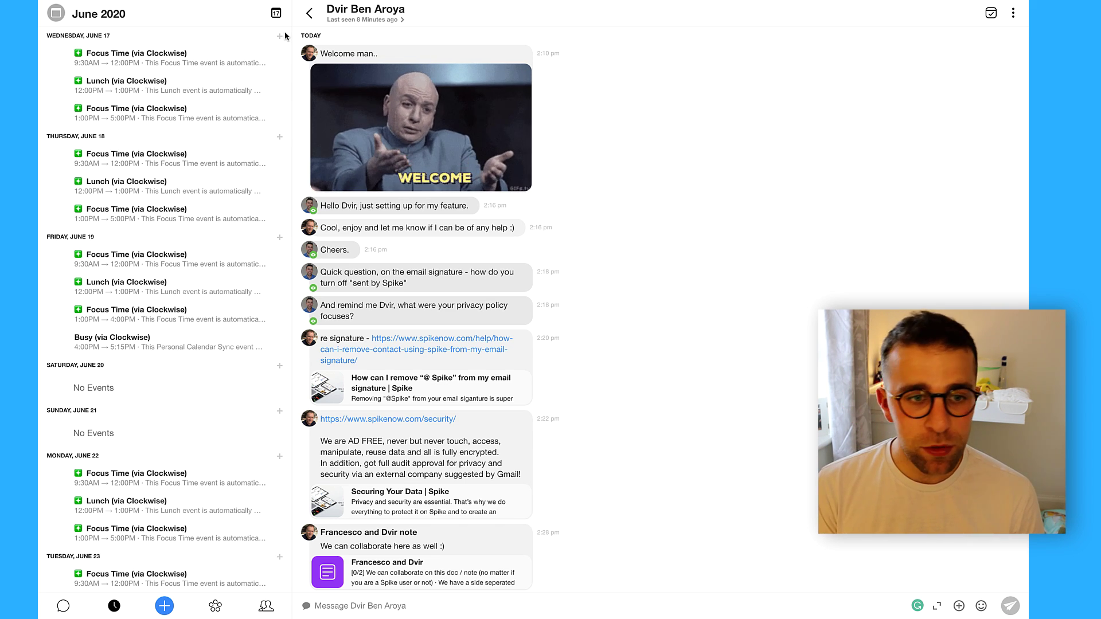
{"action": "left_click", "coordinate": [164, 606]}
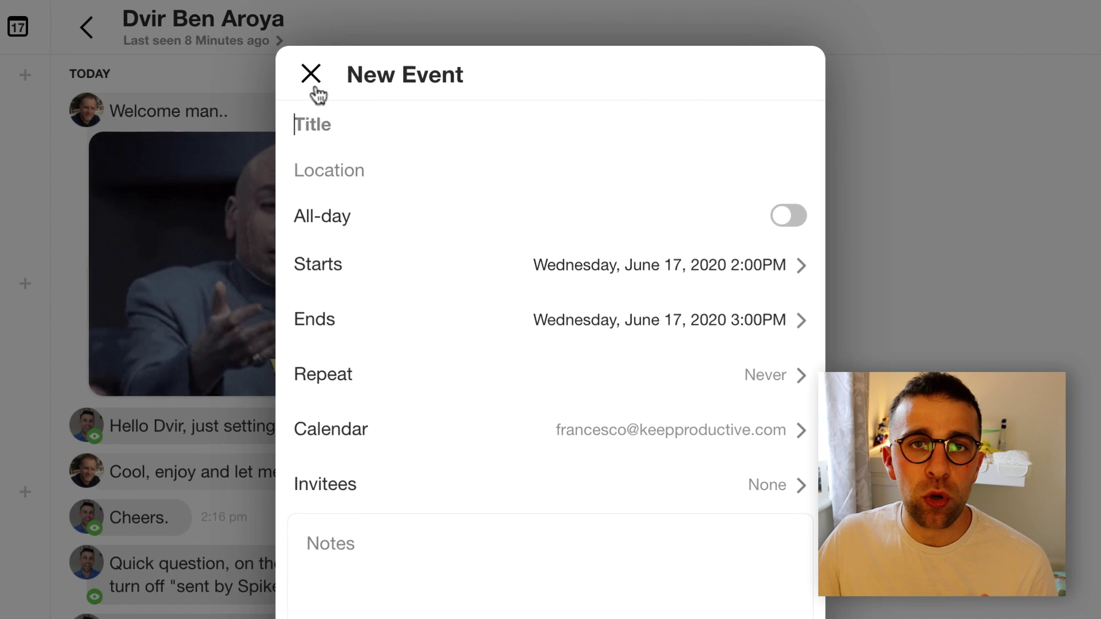
{"action": "left_click", "coordinate": [313, 75]}
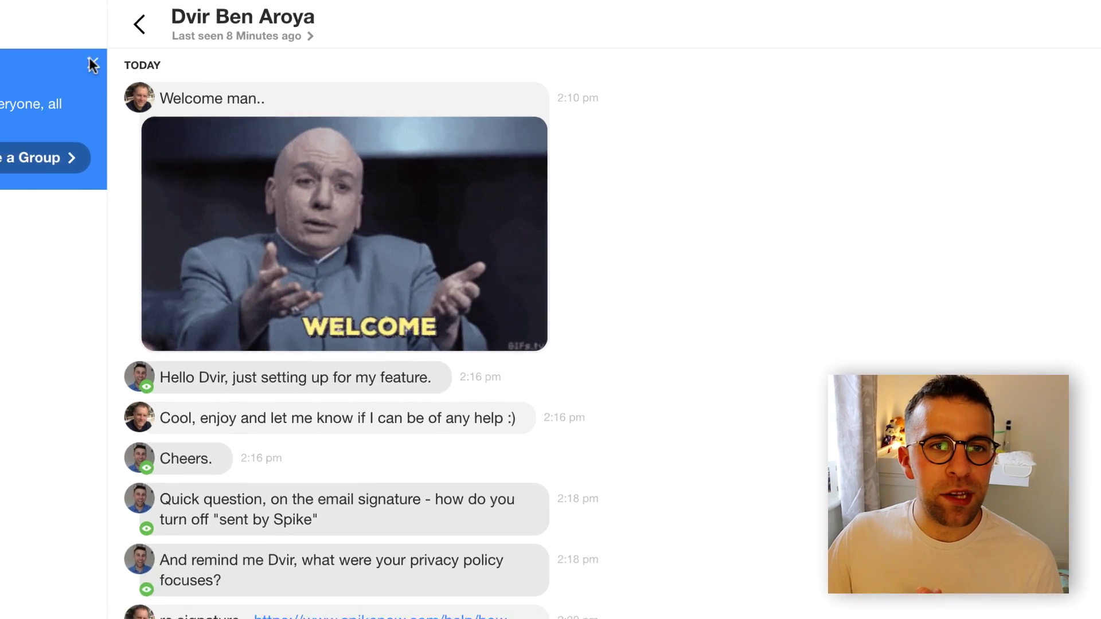
Dismiss the introductory banner in the groups view and open the contacts view.
{"action": "left_click", "coordinate": [98, 63]}
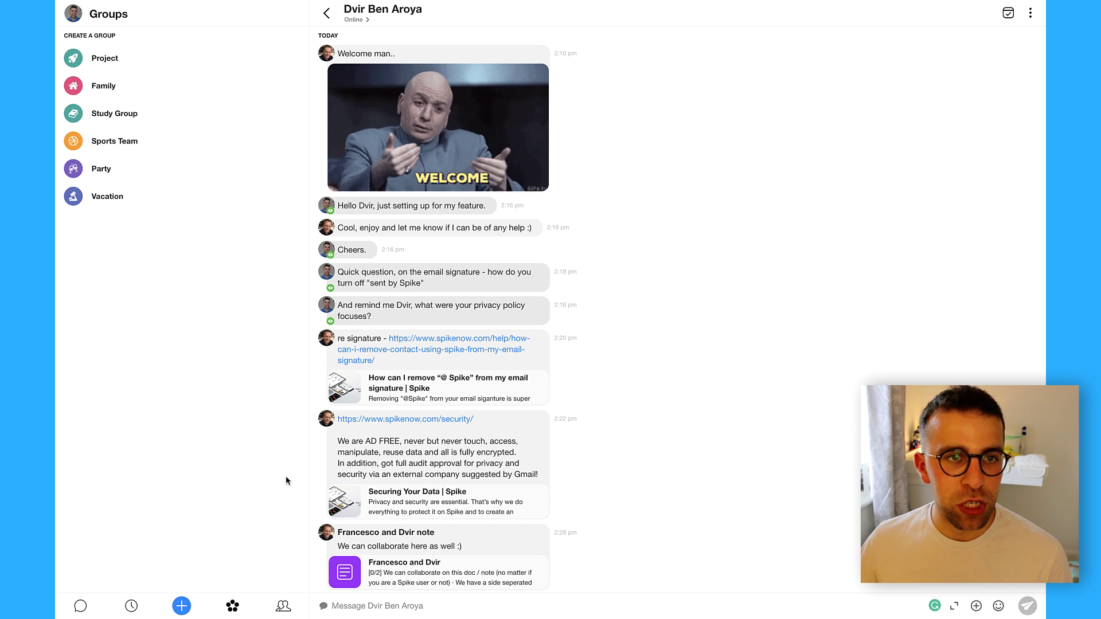
{"action": "left_click", "coordinate": [283, 608]}
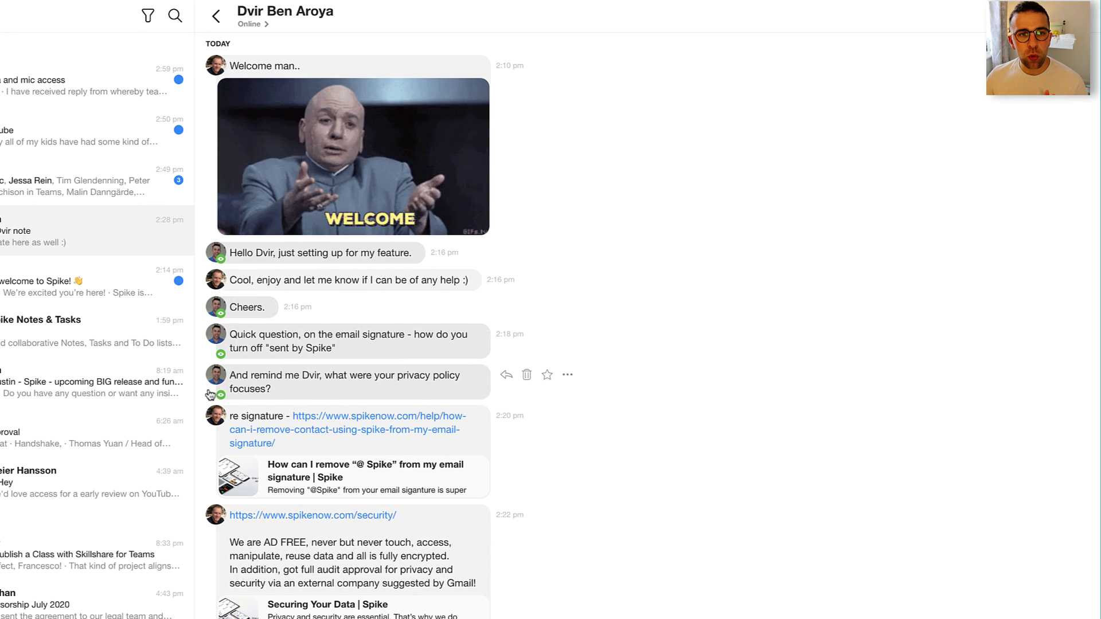
Open the Spike Notes & Tasks welcome note and read its sections on creating, sharing and collaborating.
{"action": "left_click", "coordinate": [98, 336]}
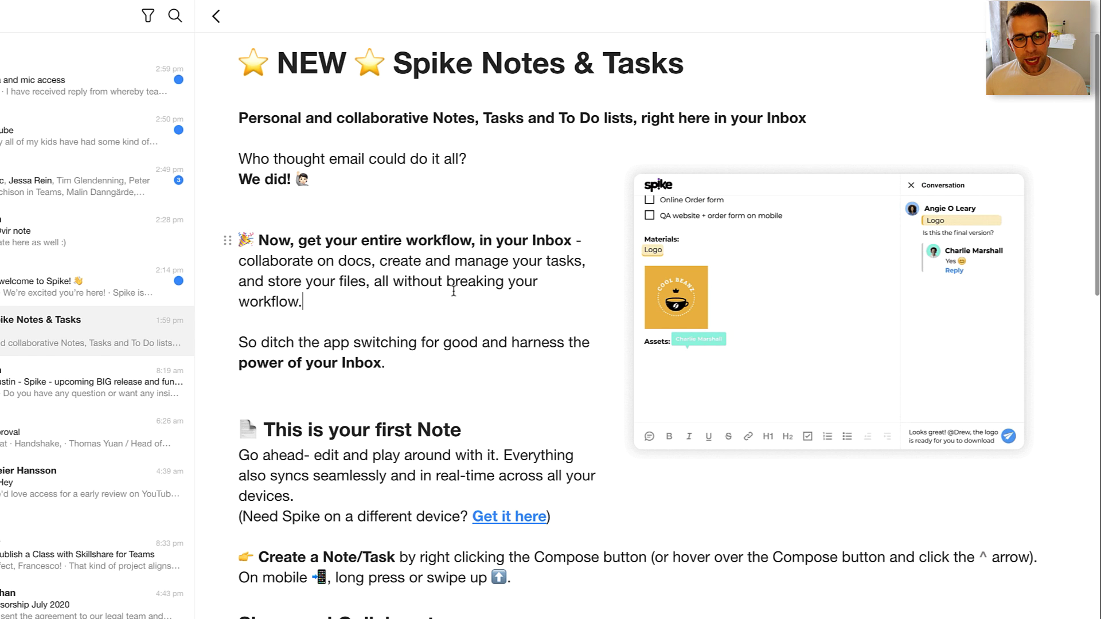
{"action": "scroll", "coordinate": [453, 292], "scroll_direction": "down", "scroll_amount": 3}
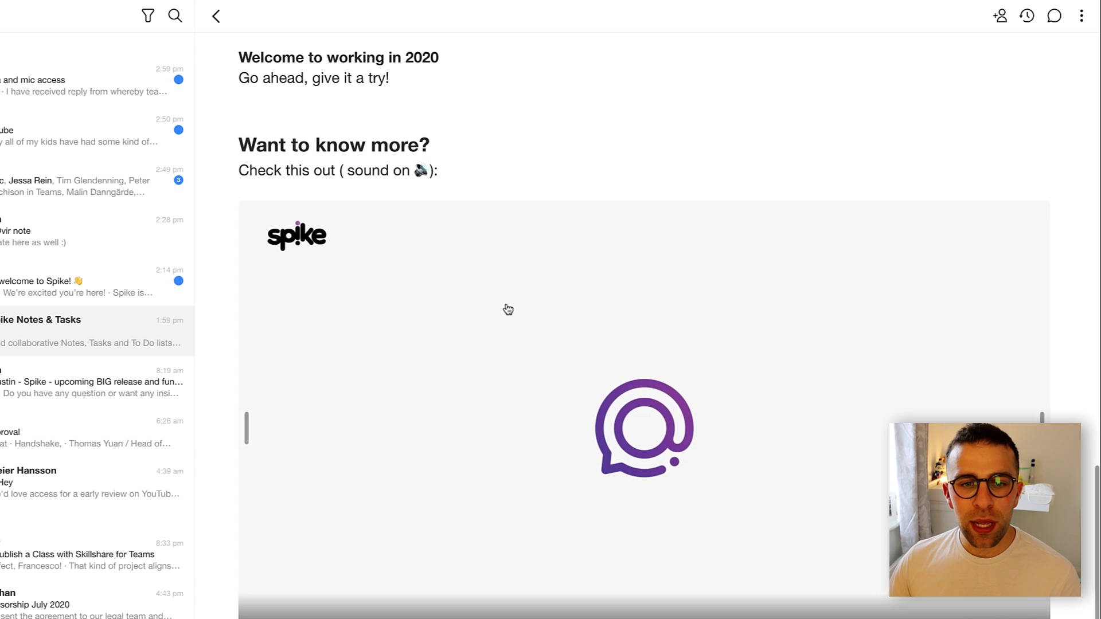
{"action": "scroll", "coordinate": [508, 309], "scroll_direction": "up", "scroll_amount": 1}
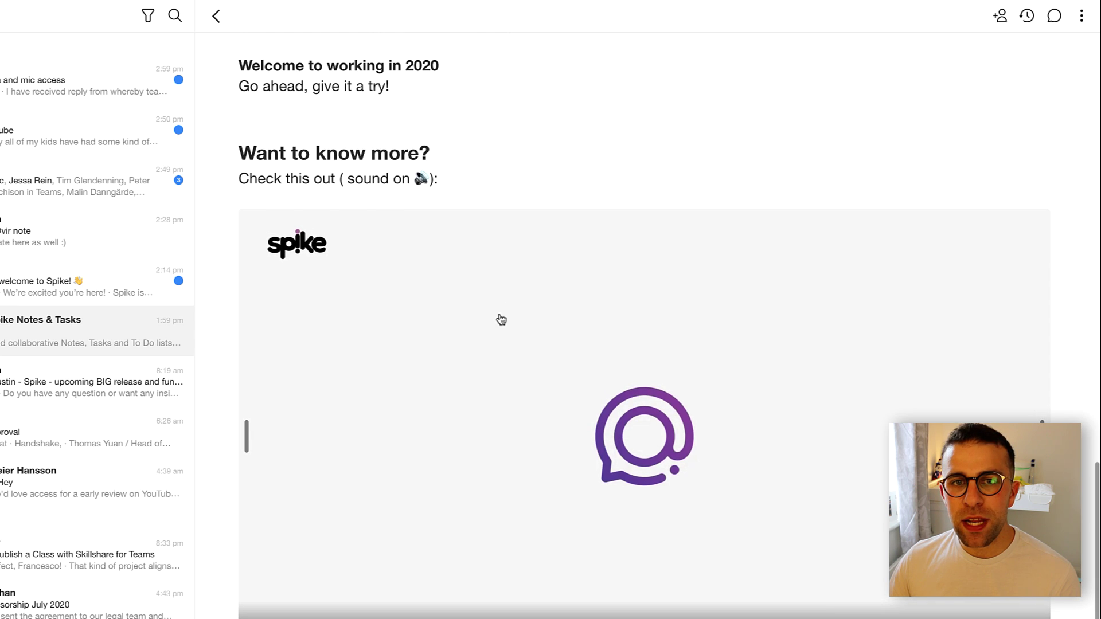
{"action": "scroll", "coordinate": [501, 319], "scroll_direction": "up", "scroll_amount": 15}
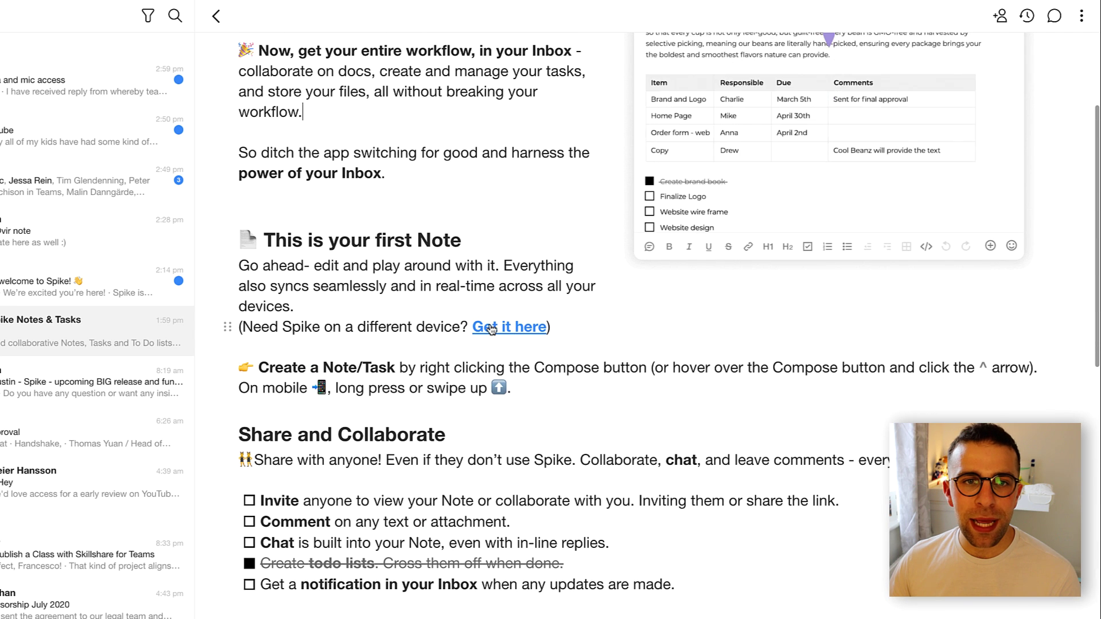
{"action": "scroll", "coordinate": [525, 517], "scroll_direction": "down", "scroll_amount": 5}
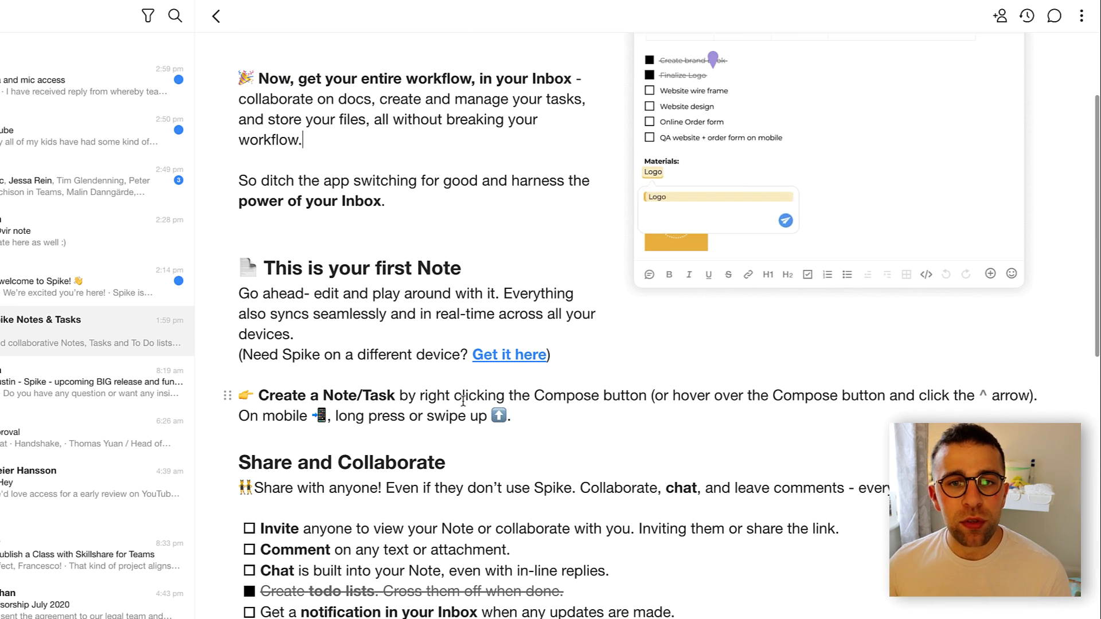
{"action": "scroll", "coordinate": [249, 548], "scroll_direction": "up", "scroll_amount": 2}
{"action": "scroll", "coordinate": [249, 547], "scroll_direction": "up", "scroll_amount": 5}
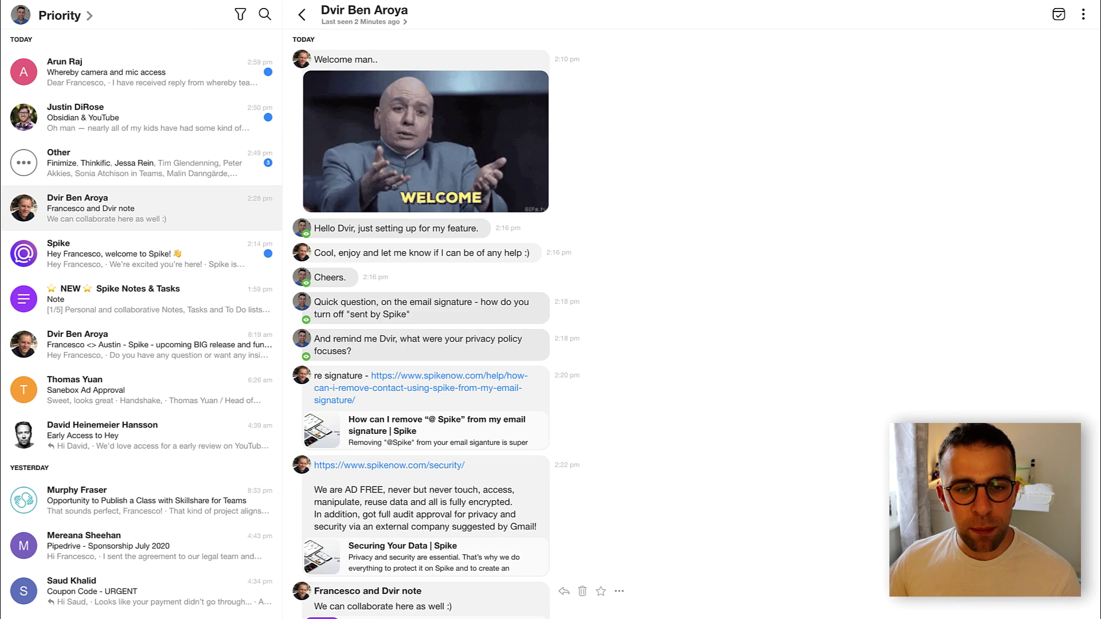
Open the shared note from the conversation, add "Typing away!" below the red line, and close the note.
{"action": "left_click", "coordinate": [396, 599]}
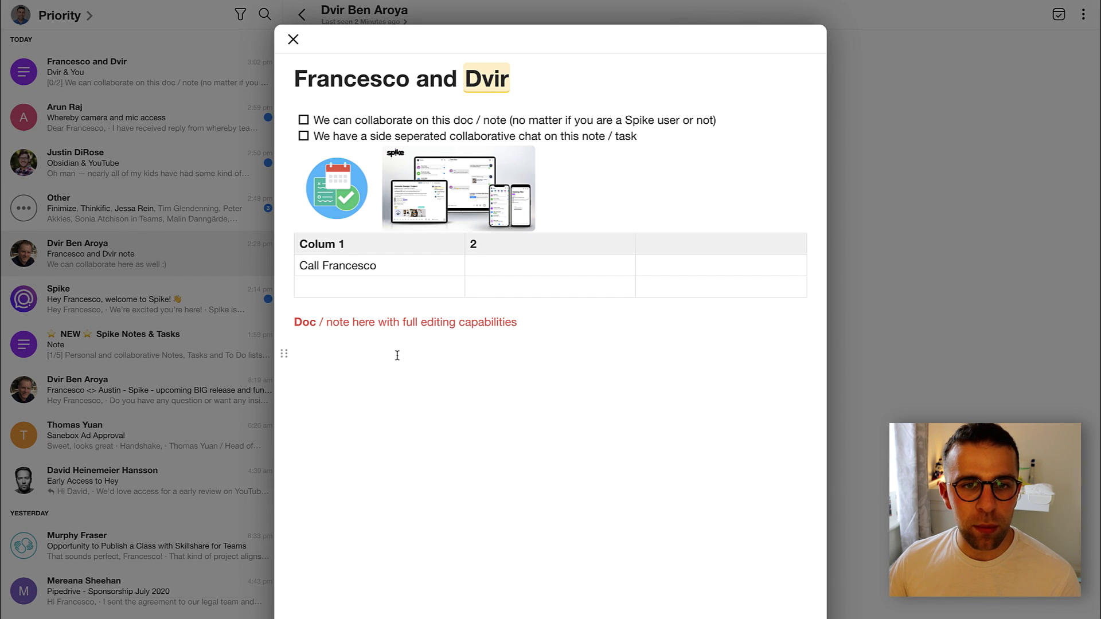
{"action": "left_click", "coordinate": [366, 337]}
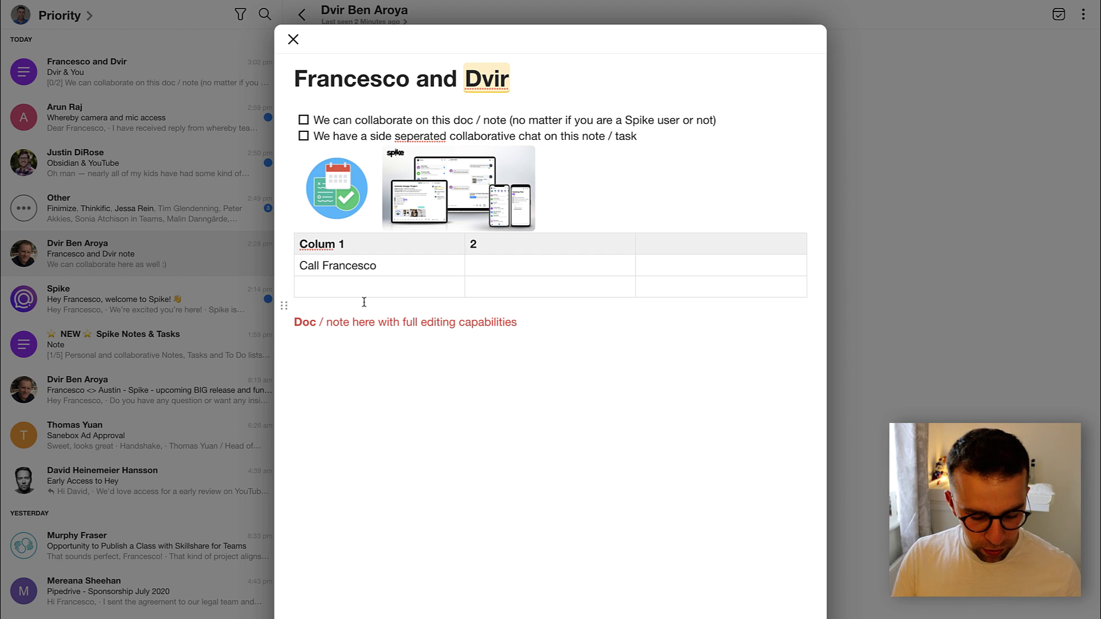
{"action": "type", "text": "Typing away!"}
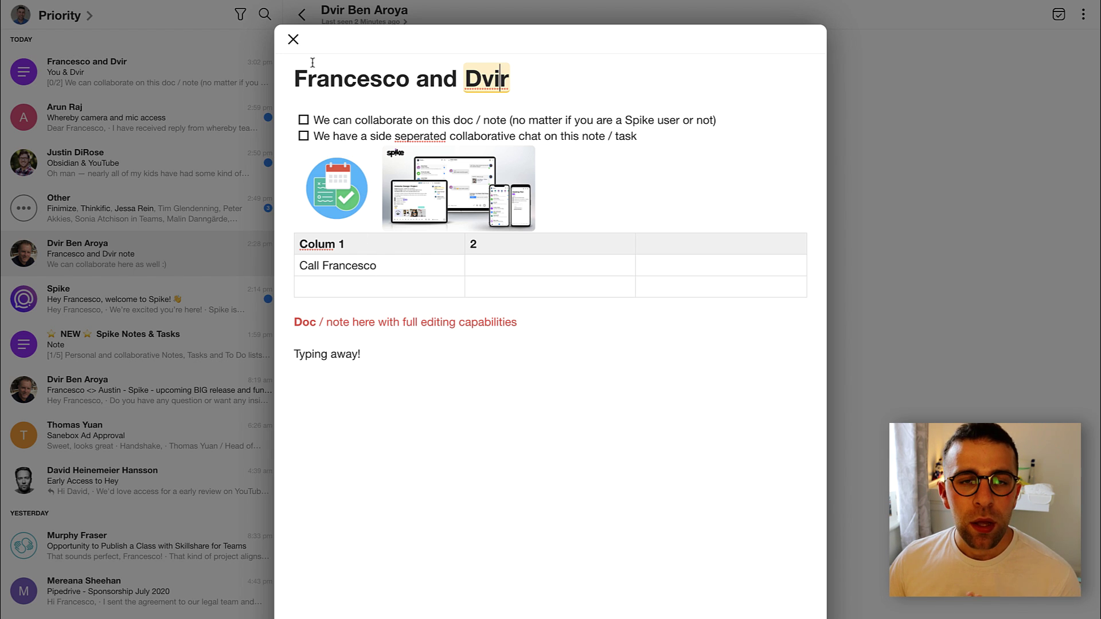
{"action": "left_click", "coordinate": [293, 40]}
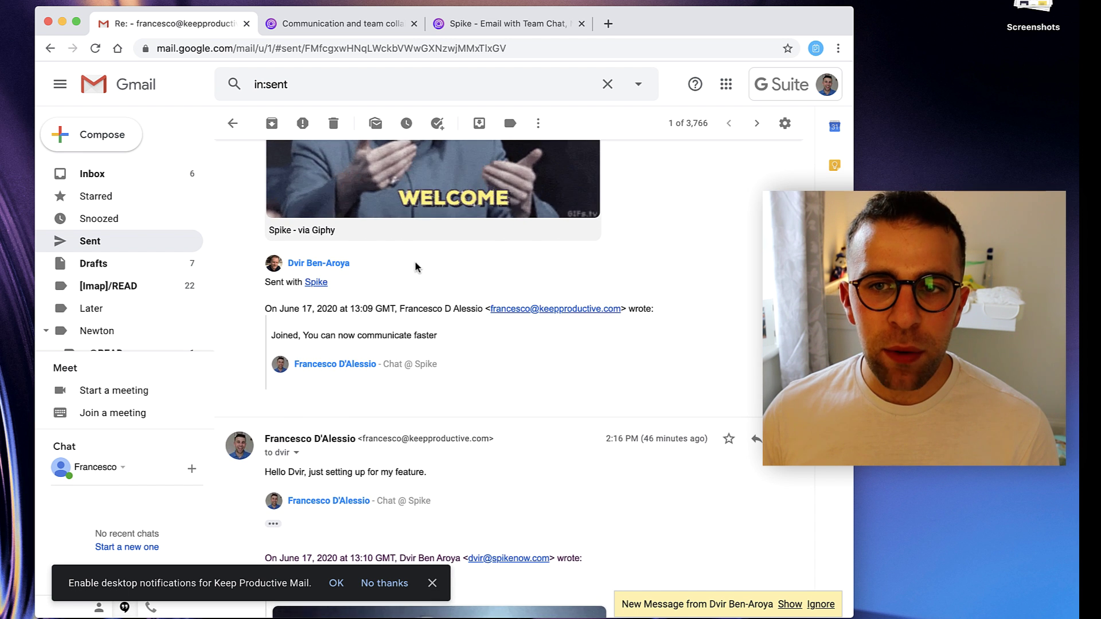
Read through the sent email thread in Gmail to examine how Spike messages, signatures and quoted replies appear.
{"action": "scroll", "coordinate": [416, 264], "scroll_direction": "down", "scroll_amount": 8}
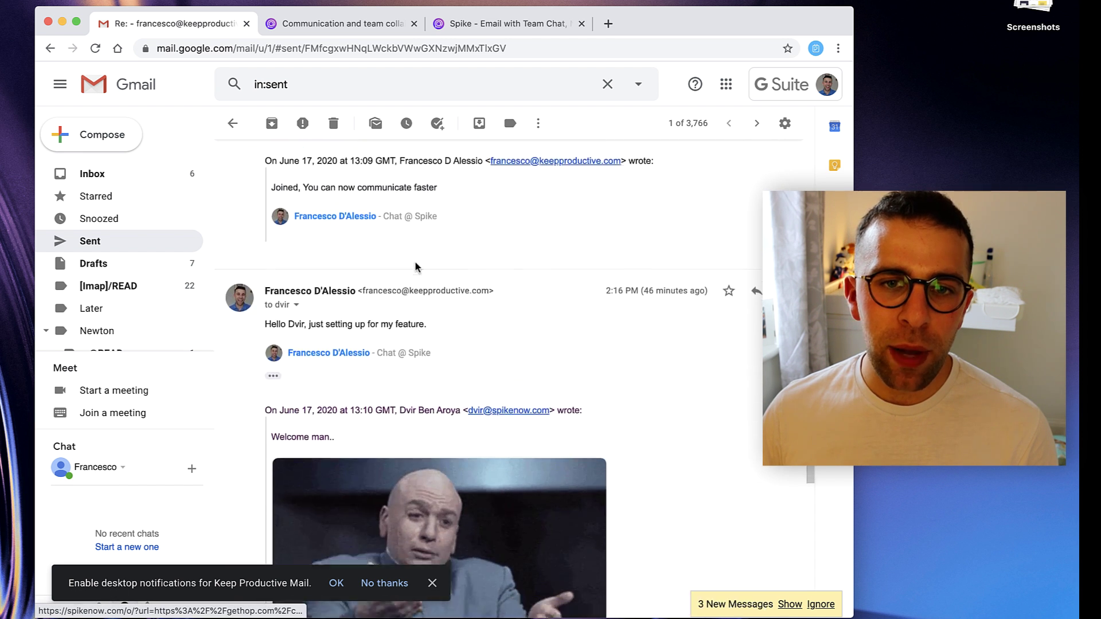
{"action": "scroll", "coordinate": [416, 263], "scroll_direction": "up", "scroll_amount": 3}
{"action": "scroll", "coordinate": [407, 298], "scroll_direction": "down", "scroll_amount": 3}
{"action": "scroll", "coordinate": [397, 332], "scroll_direction": "up", "scroll_amount": 5}
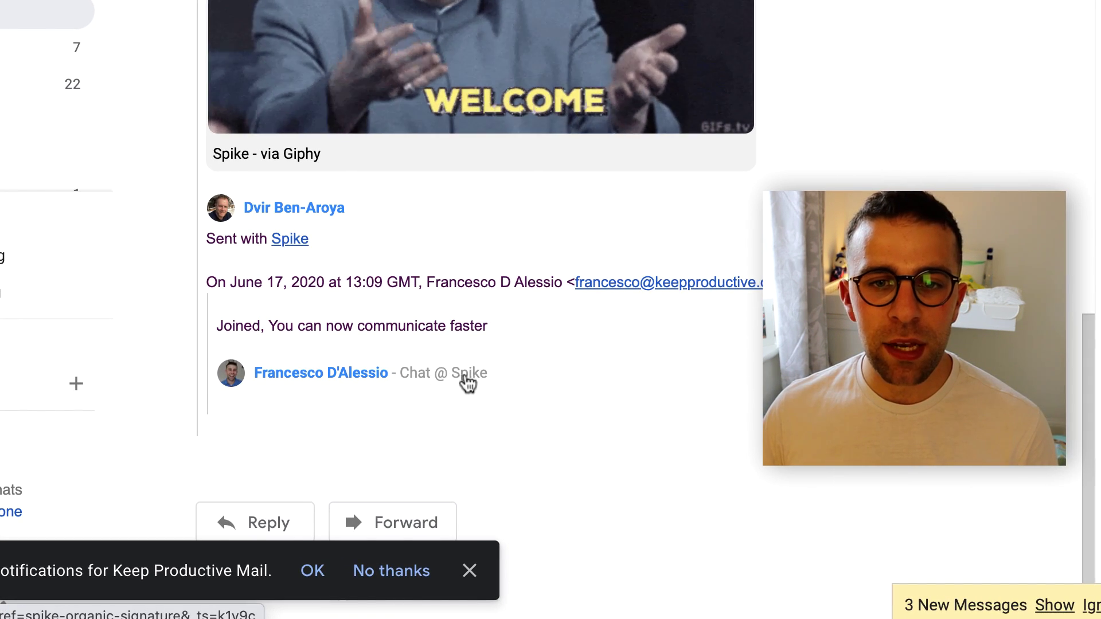
{"action": "scroll", "coordinate": [464, 318], "scroll_direction": "up", "scroll_amount": 2}
Switch back to Spike and set the appearance theme to Dark in the settings.
{"action": "key", "text": "ctrl+Right"}
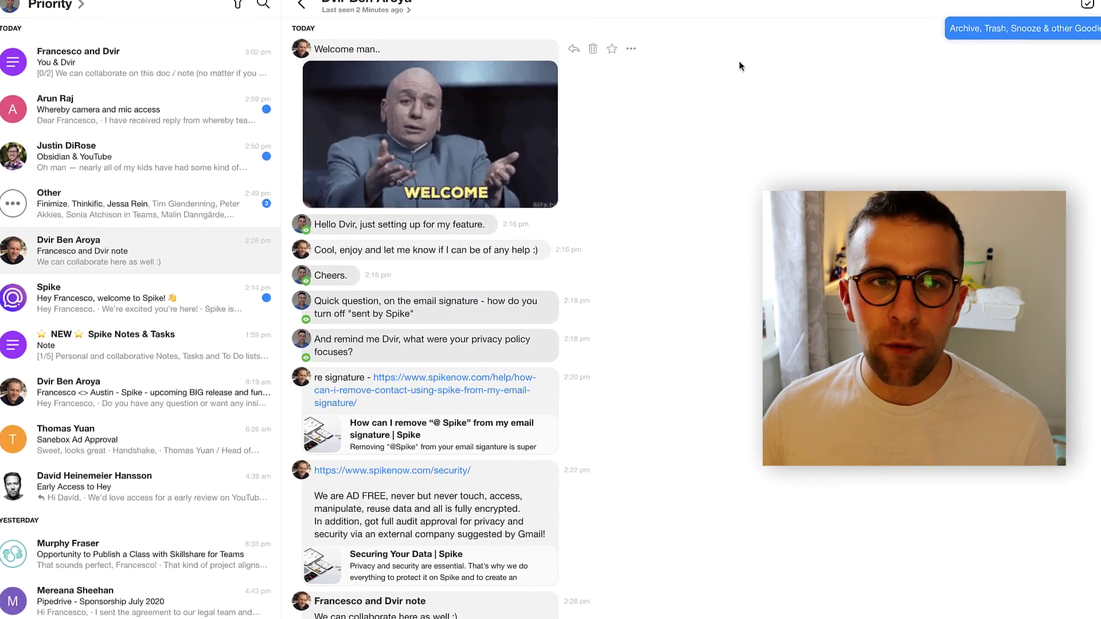
{"action": "left_click", "coordinate": [9, 3]}
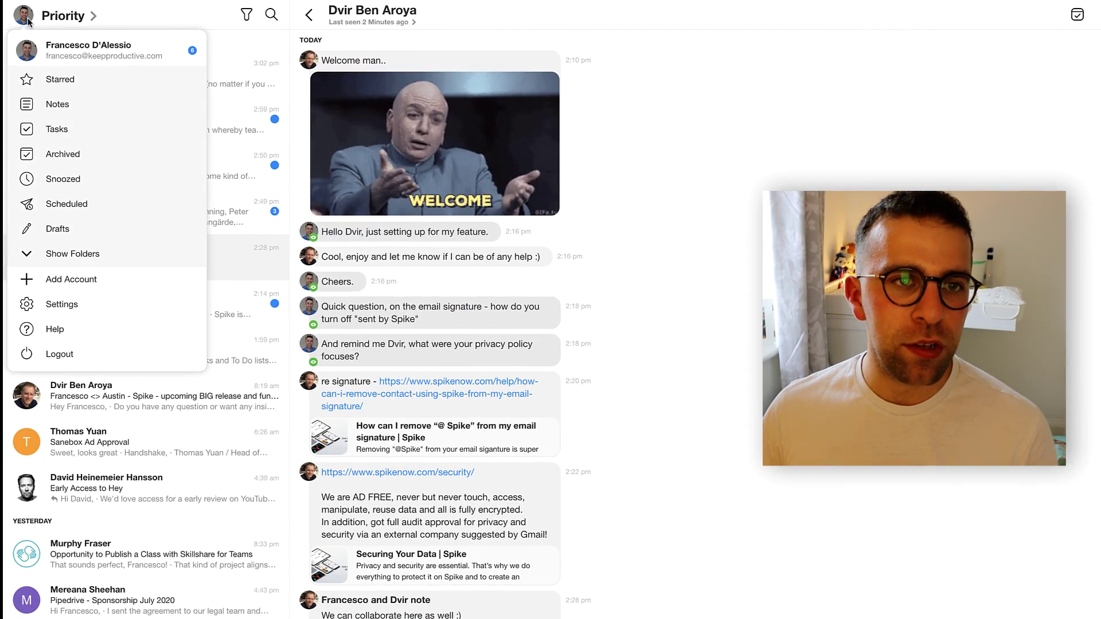
{"action": "left_click", "coordinate": [109, 304]}
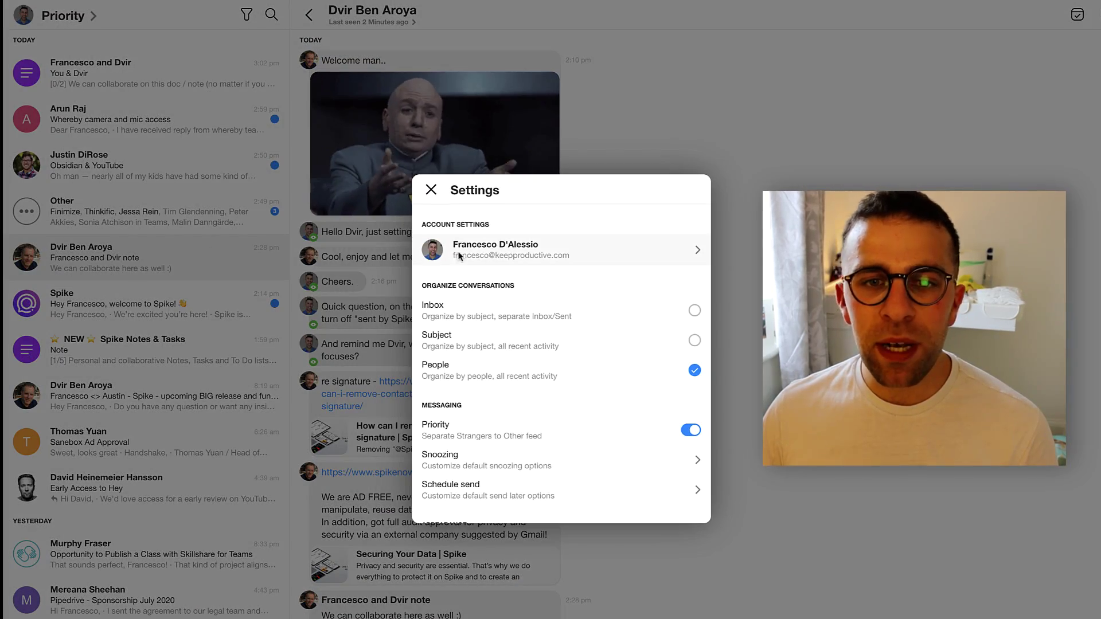
{"action": "scroll", "coordinate": [514, 423], "scroll_direction": "down", "scroll_amount": 5}
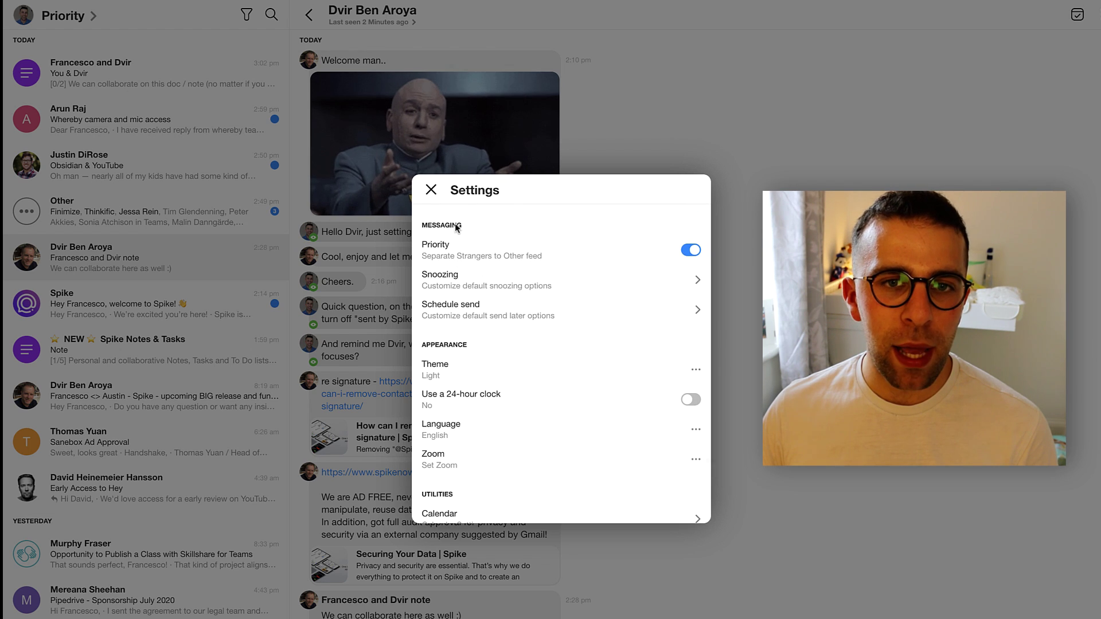
{"action": "left_click", "coordinate": [506, 367]}
{"action": "left_click", "coordinate": [651, 319]}
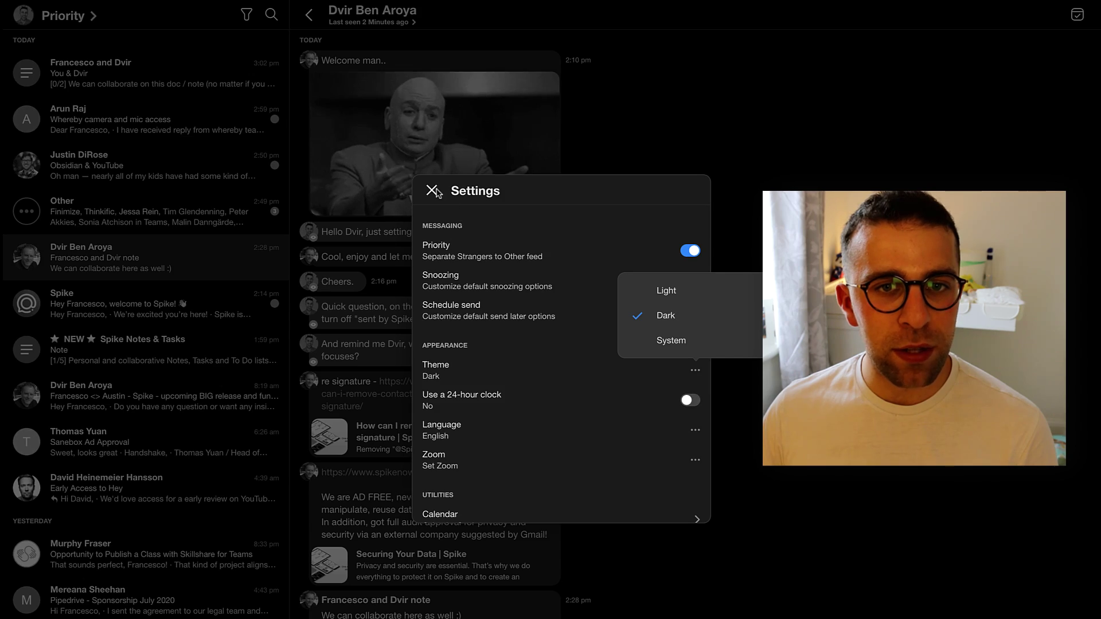
{"action": "left_click", "coordinate": [432, 191]}
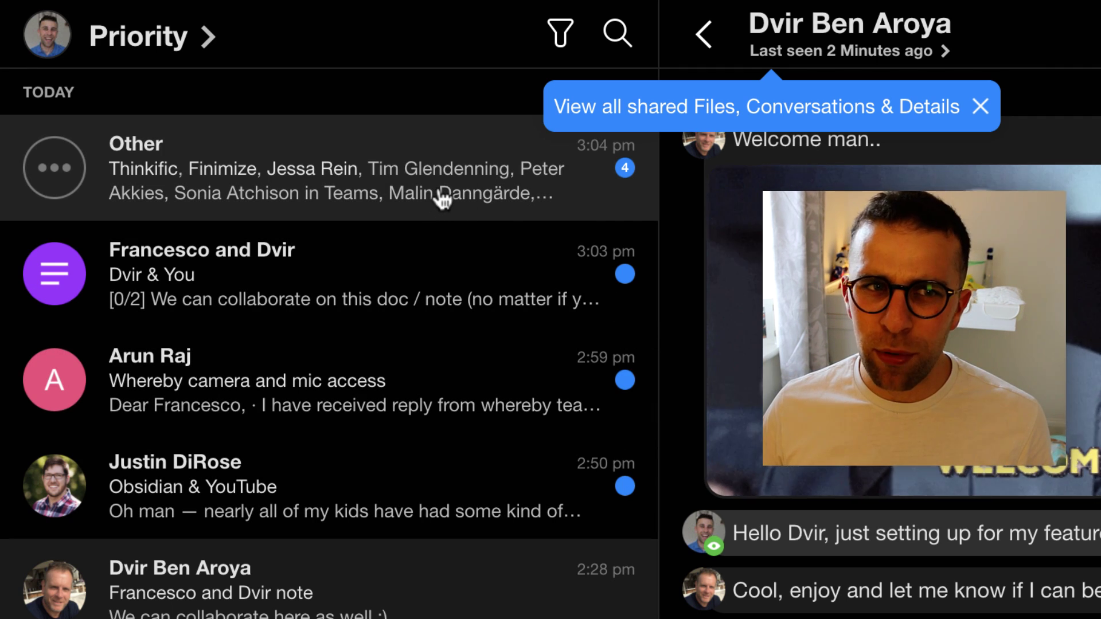
Open the Other feed, dismiss its introductory banner and the shared files tip, and return to Priority.
{"action": "left_click", "coordinate": [441, 198]}
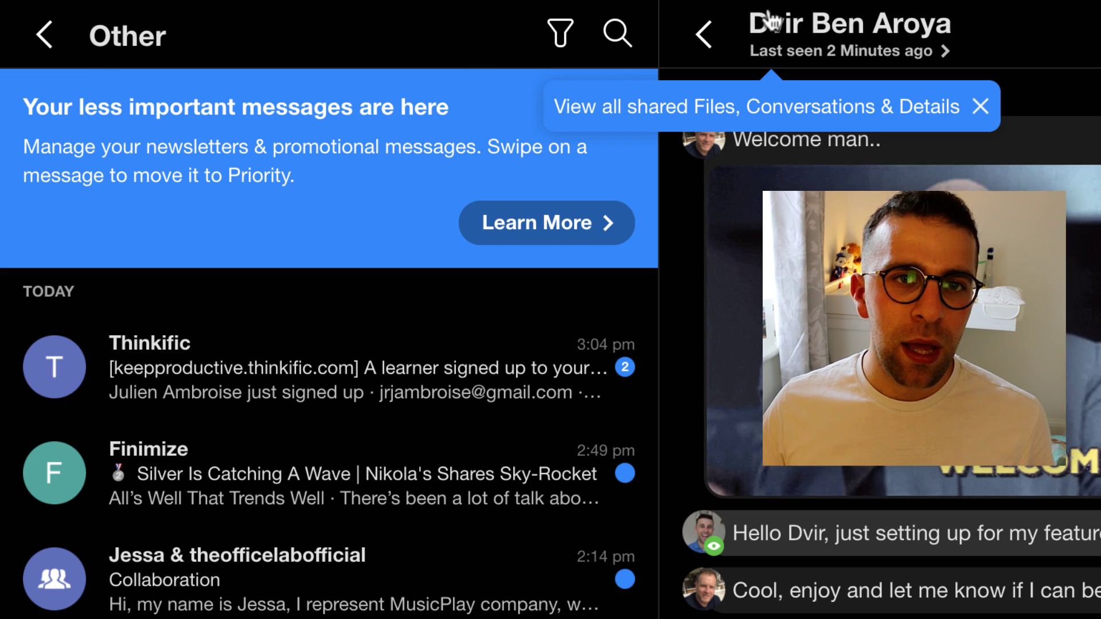
{"action": "left_click", "coordinate": [981, 107]}
{"action": "left_click", "coordinate": [639, 94]}
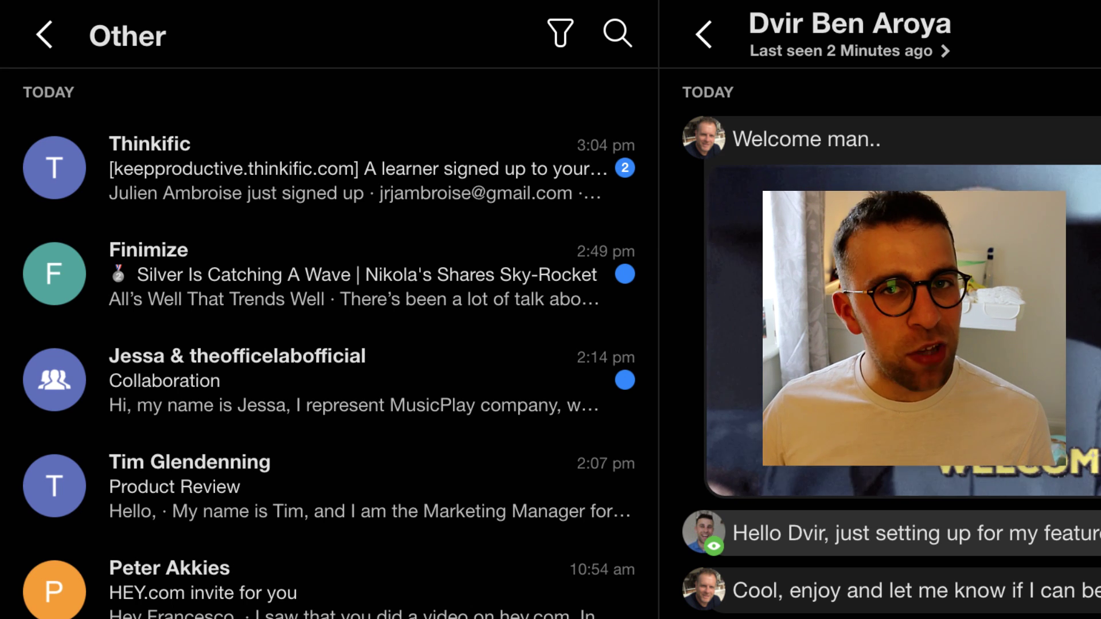
{"action": "left_click", "coordinate": [39, 37]}
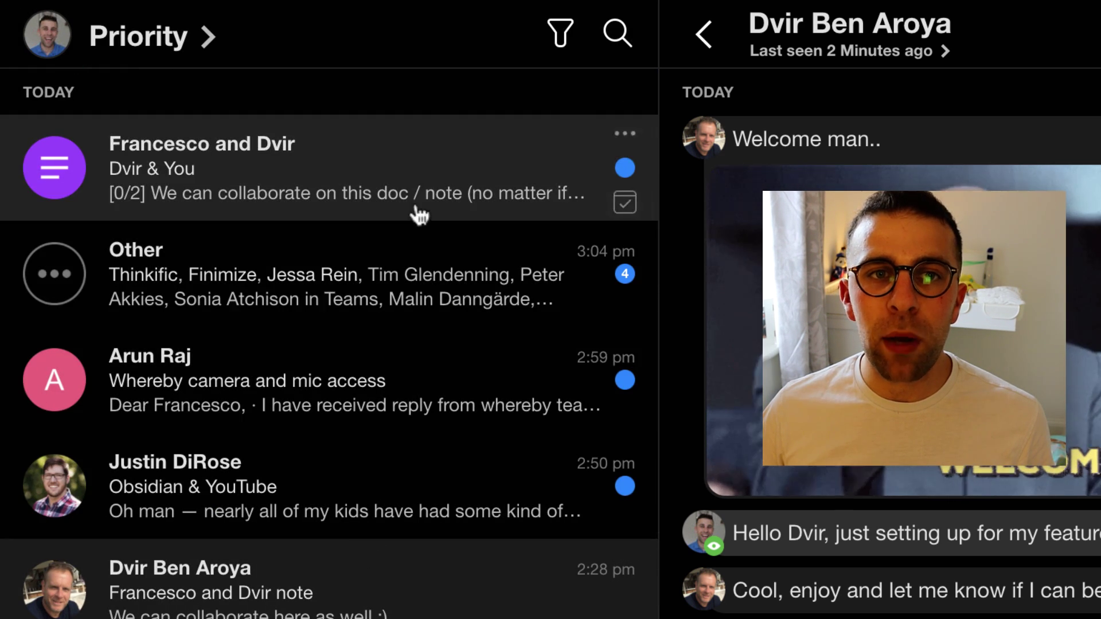
Move the Spike contact's conversation with the WELCOME GIF from Priority to the Other feed.
{"action": "left_click", "coordinate": [418, 208]}
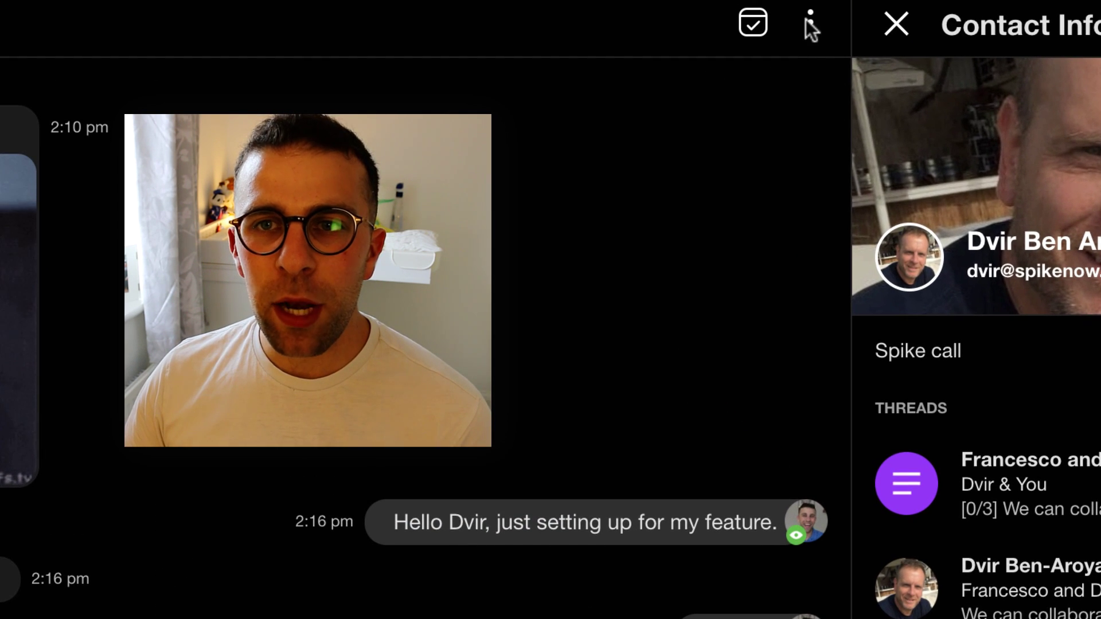
{"action": "left_click", "coordinate": [809, 25]}
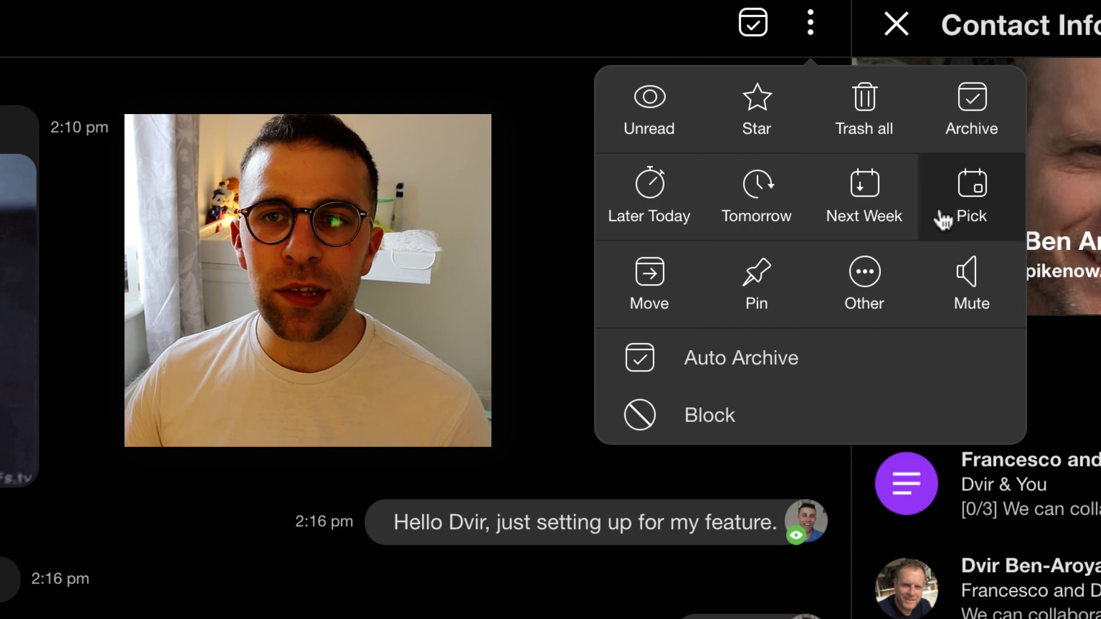
{"action": "left_click", "coordinate": [861, 292]}
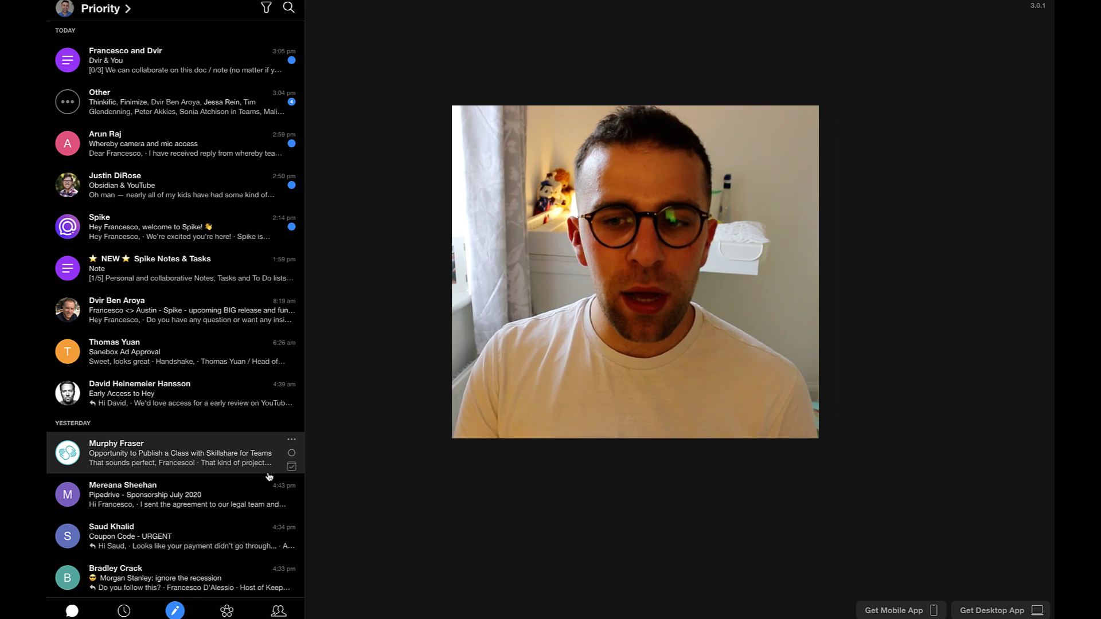
Open the moved conversation in the Other feed, mark it as Priority again, and return to the Priority list.
{"action": "left_click", "coordinate": [117, 10]}
{"action": "left_click", "coordinate": [116, 138]}
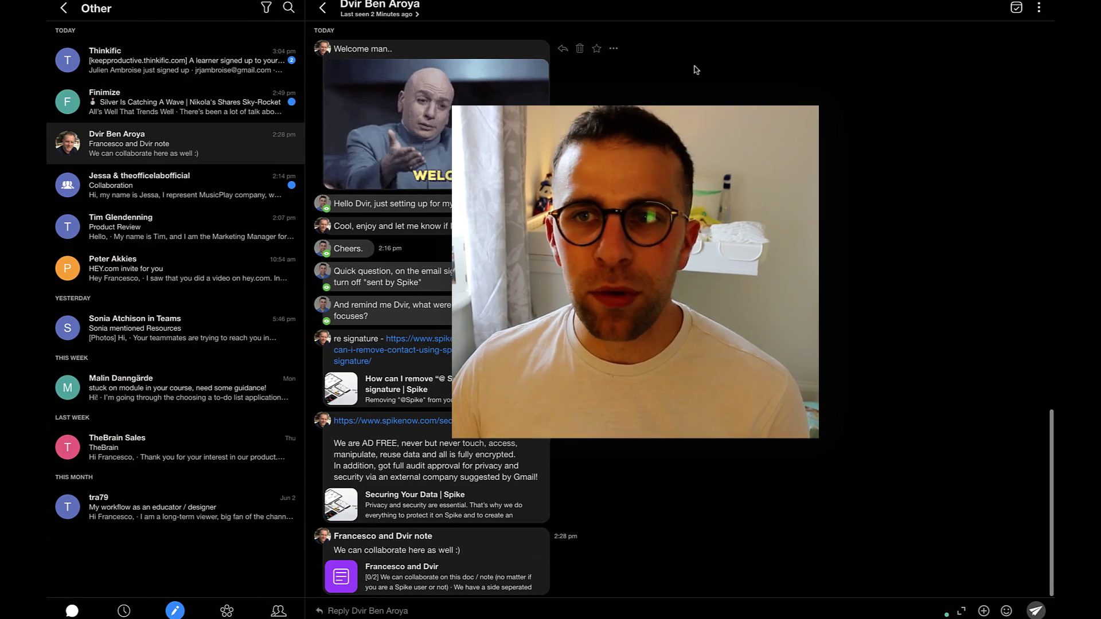
{"action": "left_click", "coordinate": [1041, 9]}
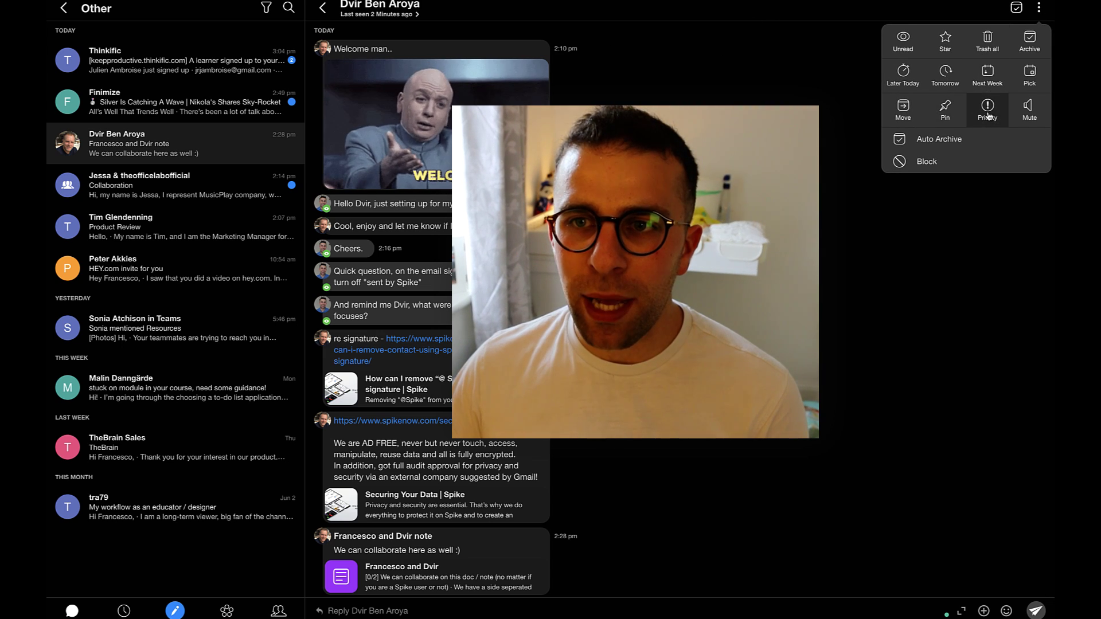
{"action": "left_click", "coordinate": [985, 109]}
{"action": "left_click", "coordinate": [64, 9]}
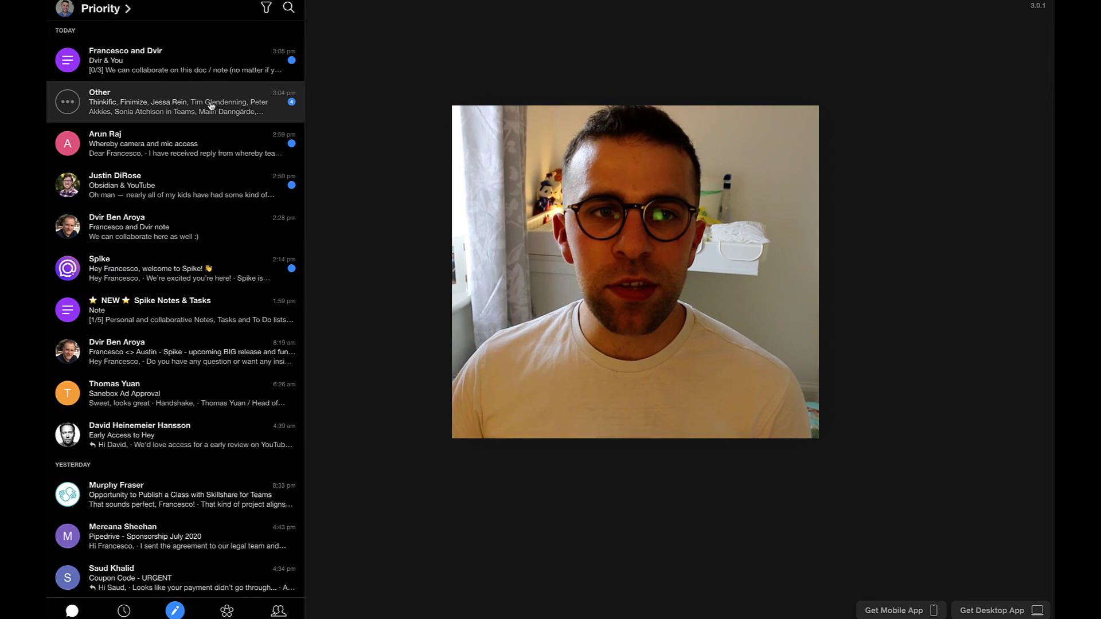
Open the conversation from Priority, give a new message the subject "Compose a title", and view it in the expanded editor before closing.
{"action": "left_click", "coordinate": [177, 221]}
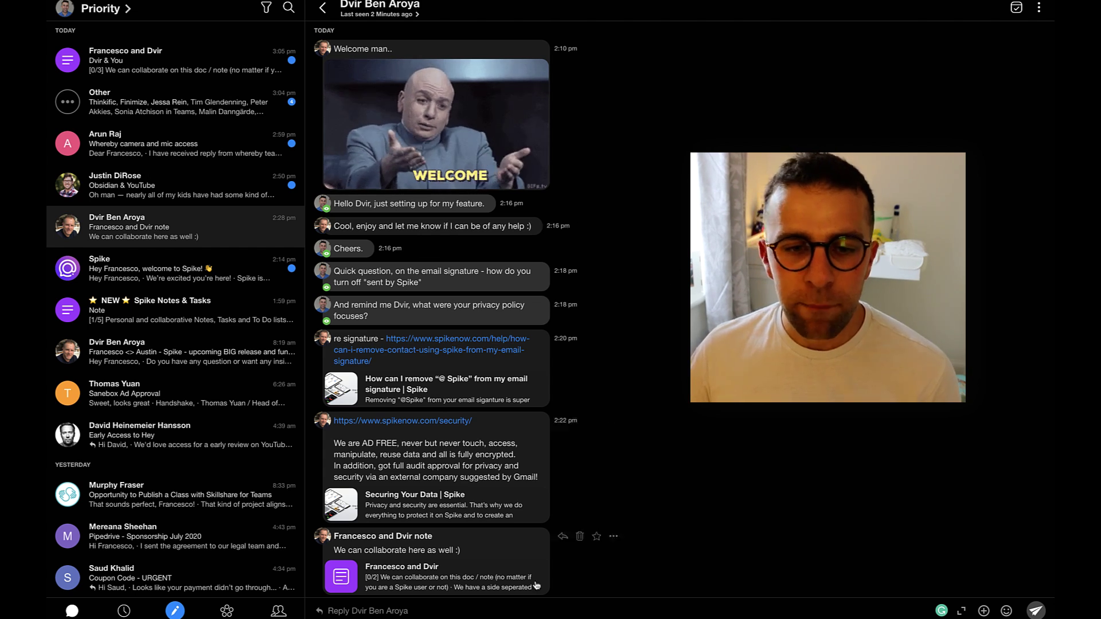
{"action": "left_click", "coordinate": [562, 537]}
{"action": "left_click", "coordinate": [318, 591]}
{"action": "left_click", "coordinate": [396, 591]}
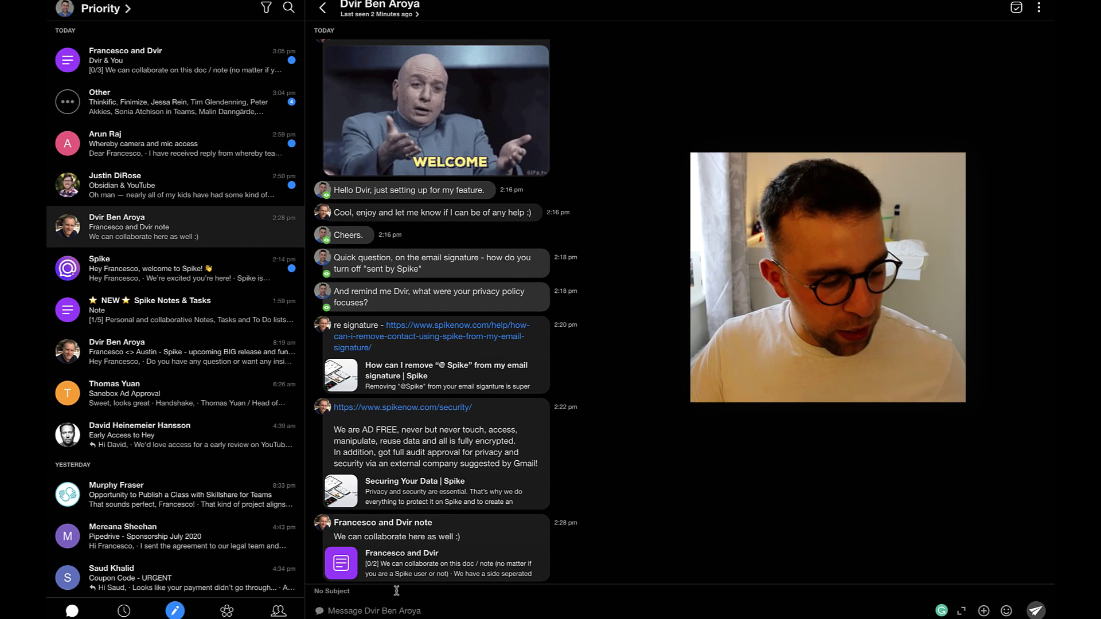
{"action": "type", "text": "Compose a title"}
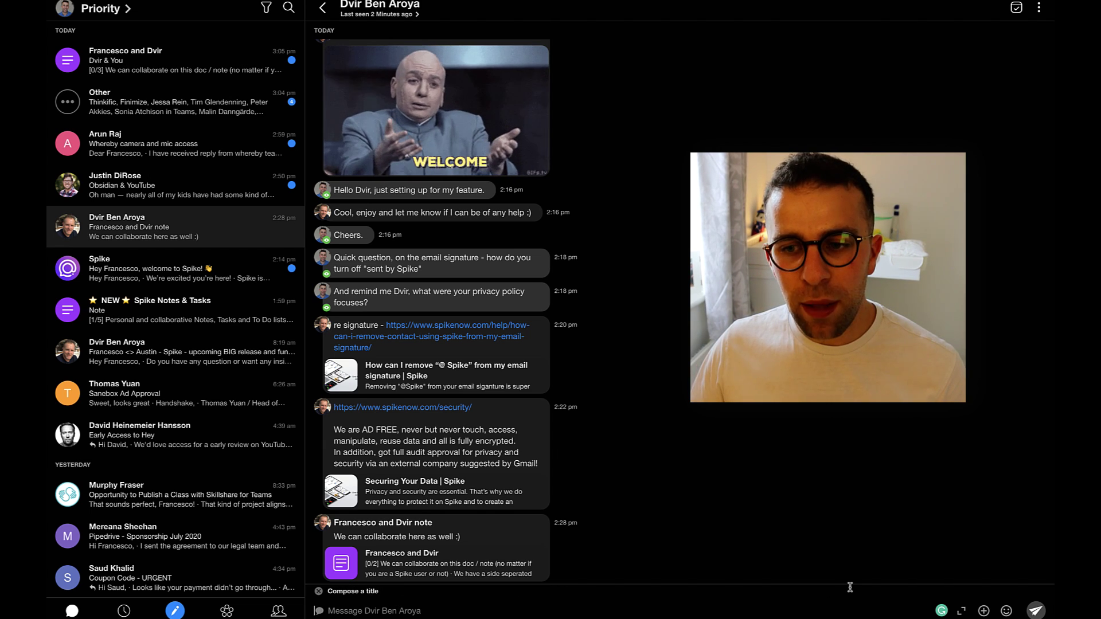
{"action": "left_click", "coordinate": [962, 611]}
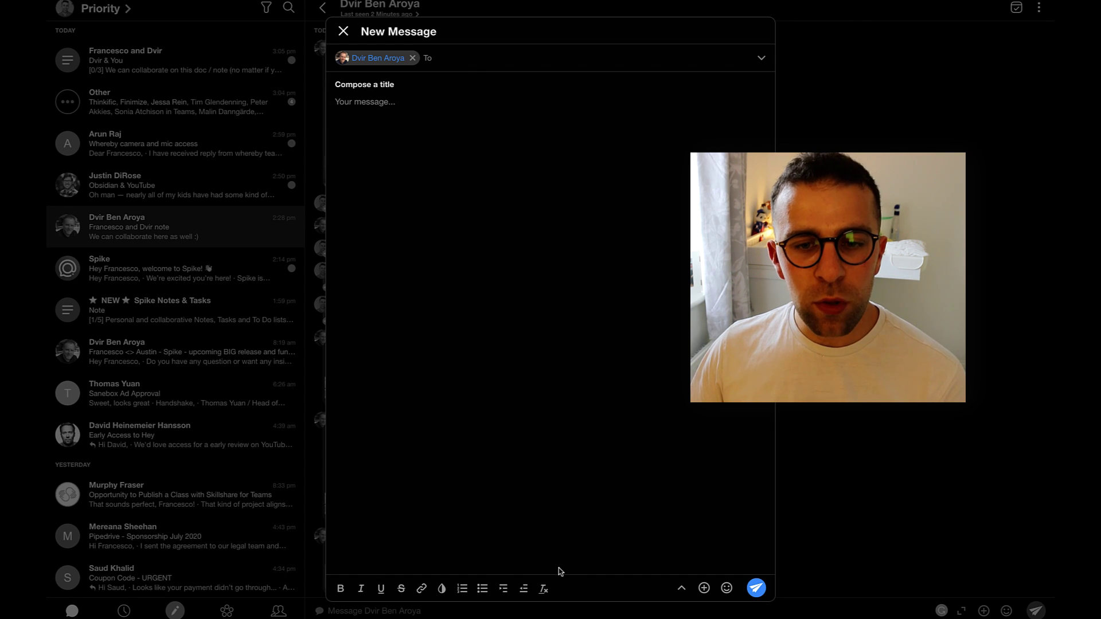
{"action": "left_click", "coordinate": [343, 32]}
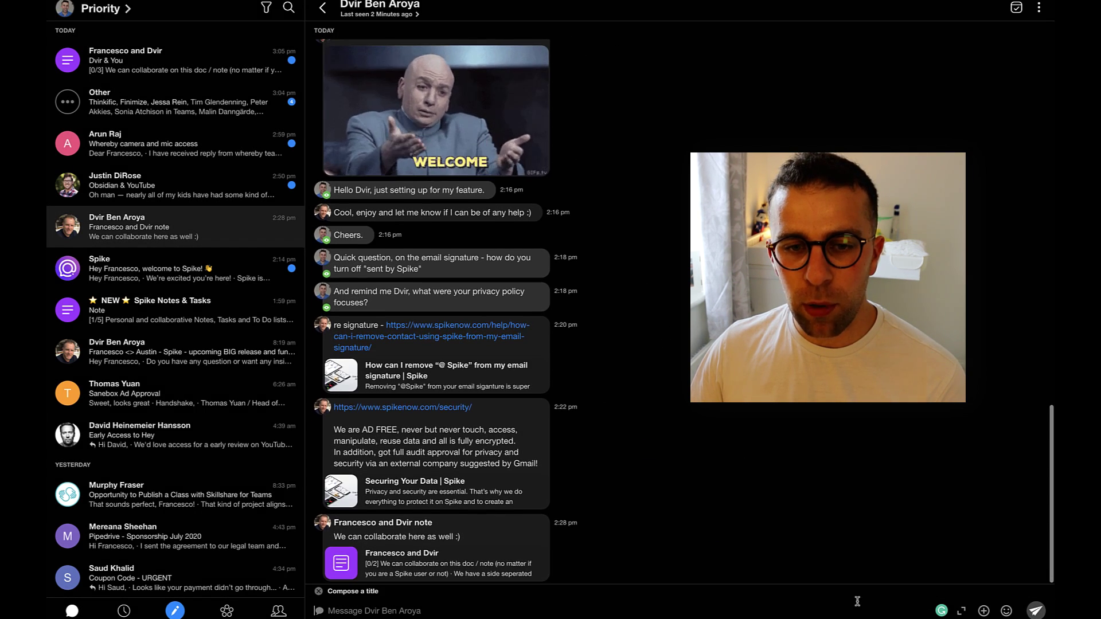
Inspect the attachment and call options for the message, and browse the trending GIFs in the Giphy picker without sending any.
{"action": "left_click", "coordinate": [984, 611]}
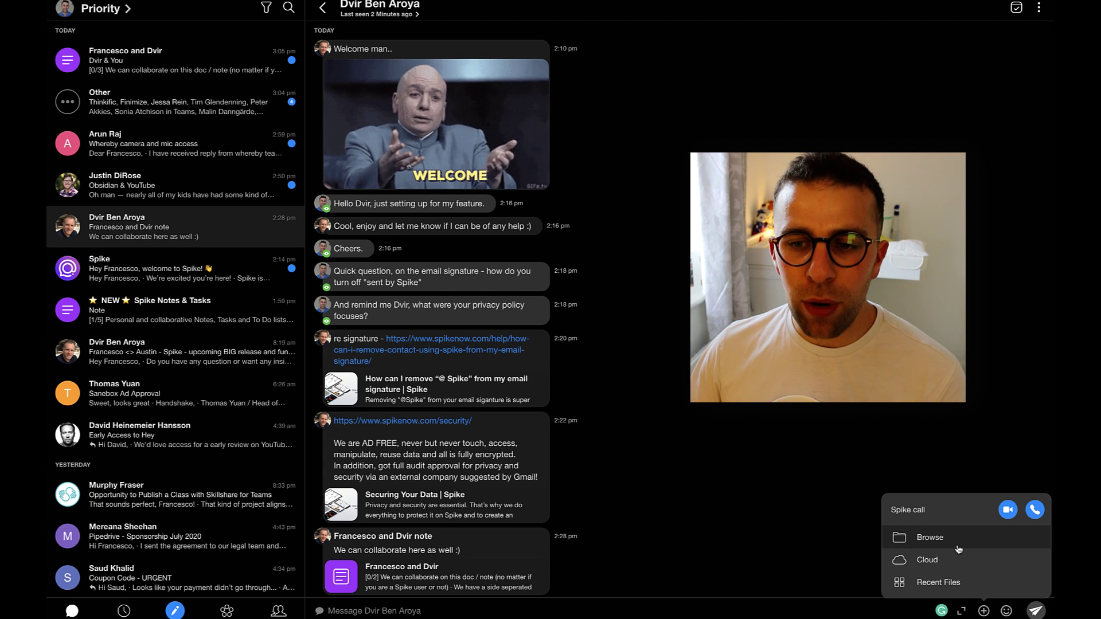
{"action": "left_click", "coordinate": [832, 567]}
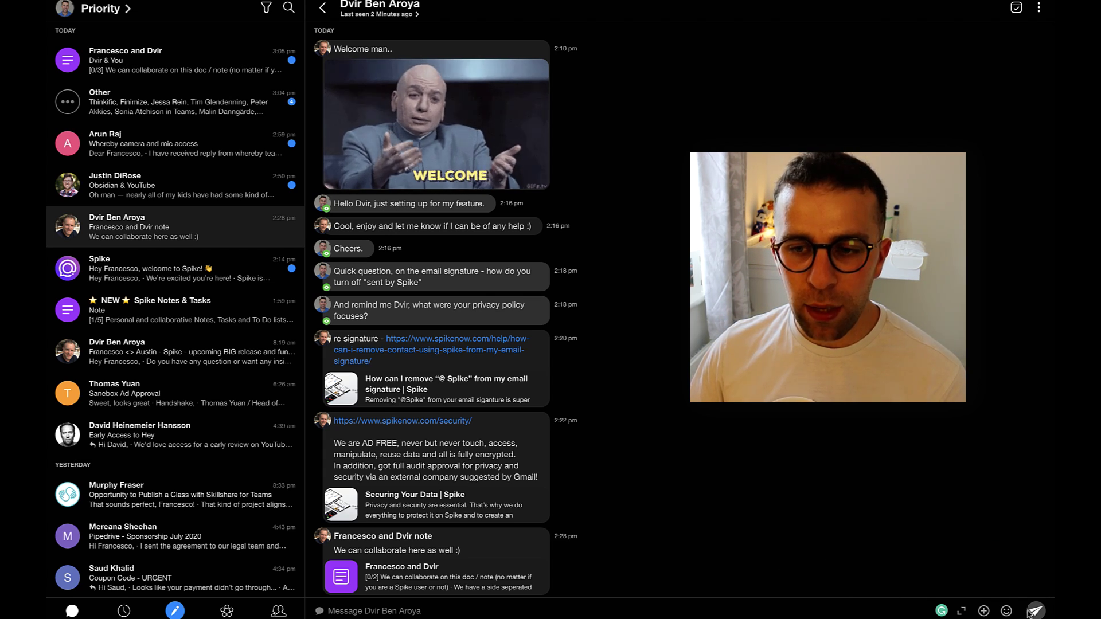
{"action": "left_click", "coordinate": [1006, 611]}
{"action": "left_click", "coordinate": [850, 557]}
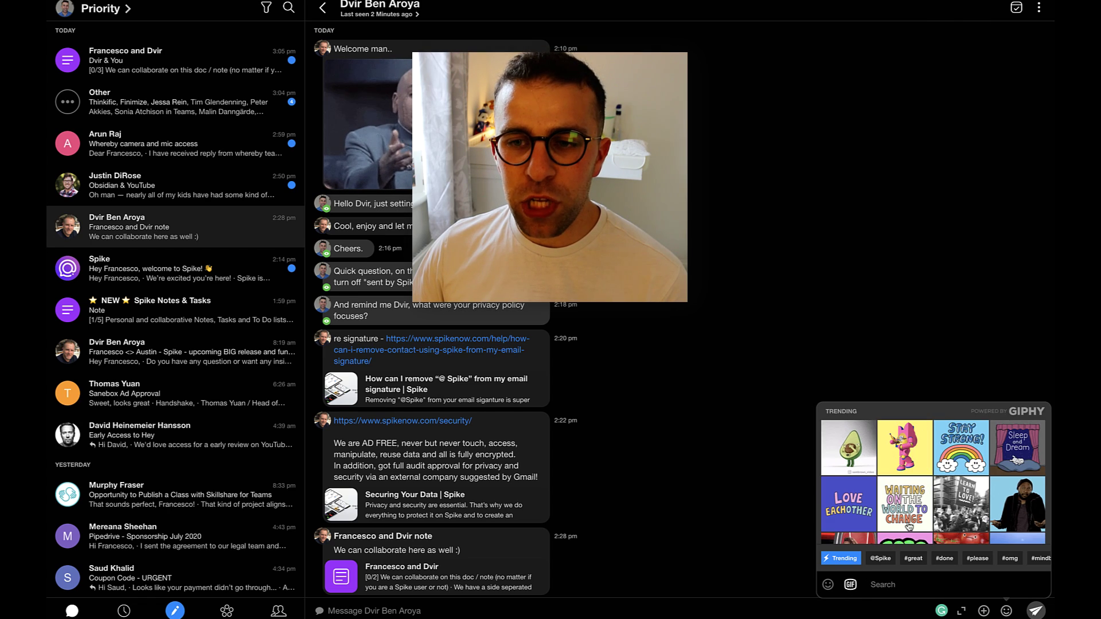
{"action": "scroll", "coordinate": [909, 527], "scroll_direction": "down", "scroll_amount": 3}
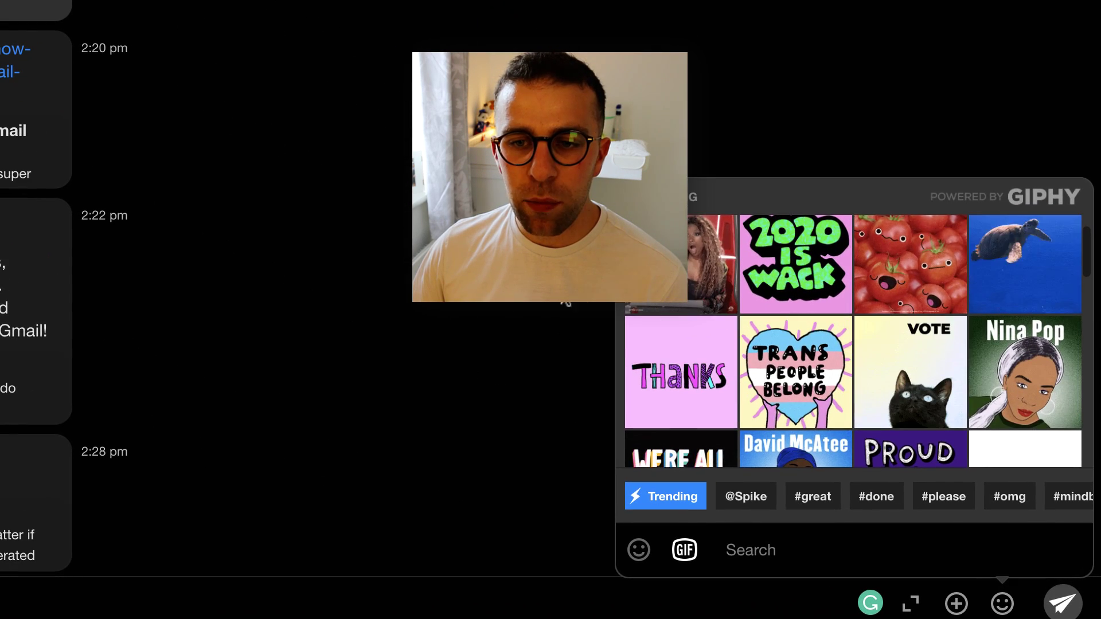
{"action": "left_click", "coordinate": [565, 302]}
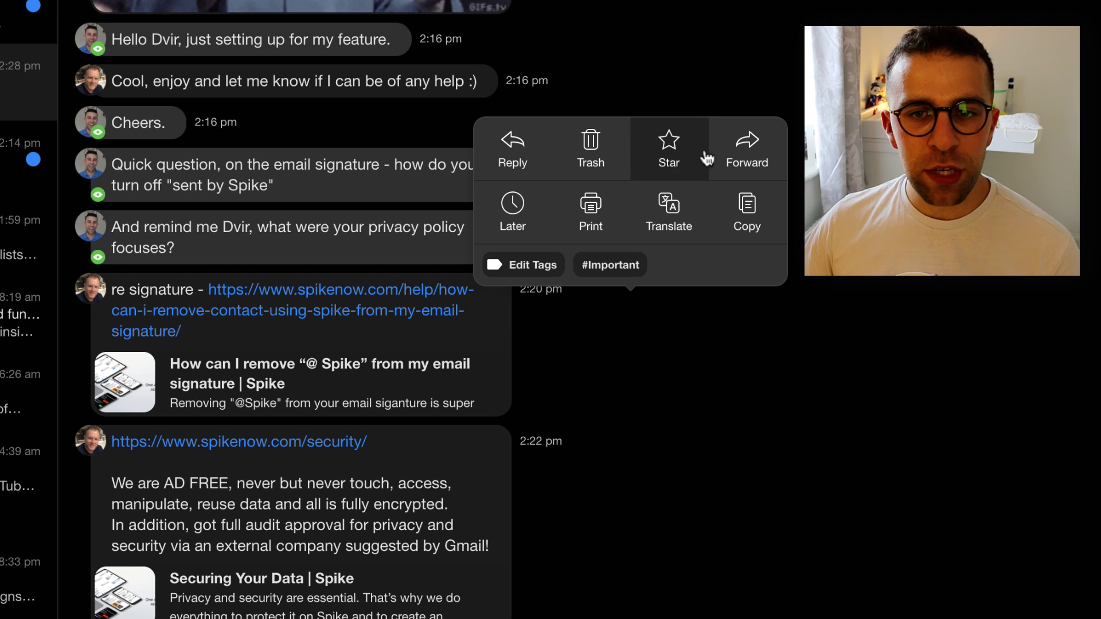
Look at the Later options for the message about removing the email signature.
{"action": "left_click", "coordinate": [514, 216]}
{"action": "left_click", "coordinate": [596, 143]}
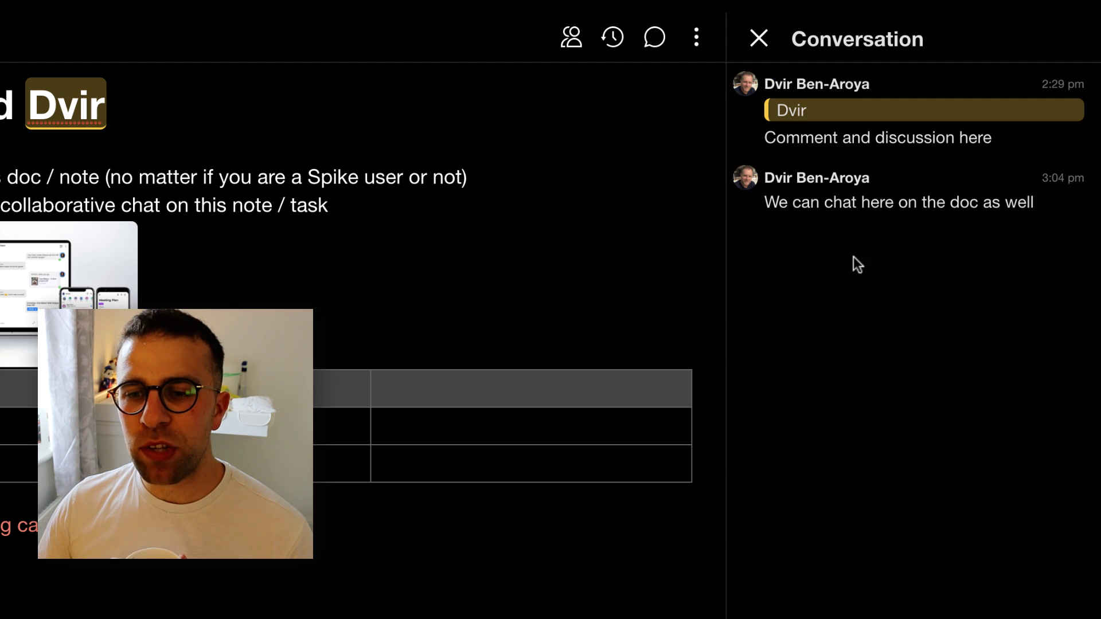
Examine the shared note's further options, including snoozing, tags, search and PDF export, and close them.
{"action": "left_click", "coordinate": [696, 40]}
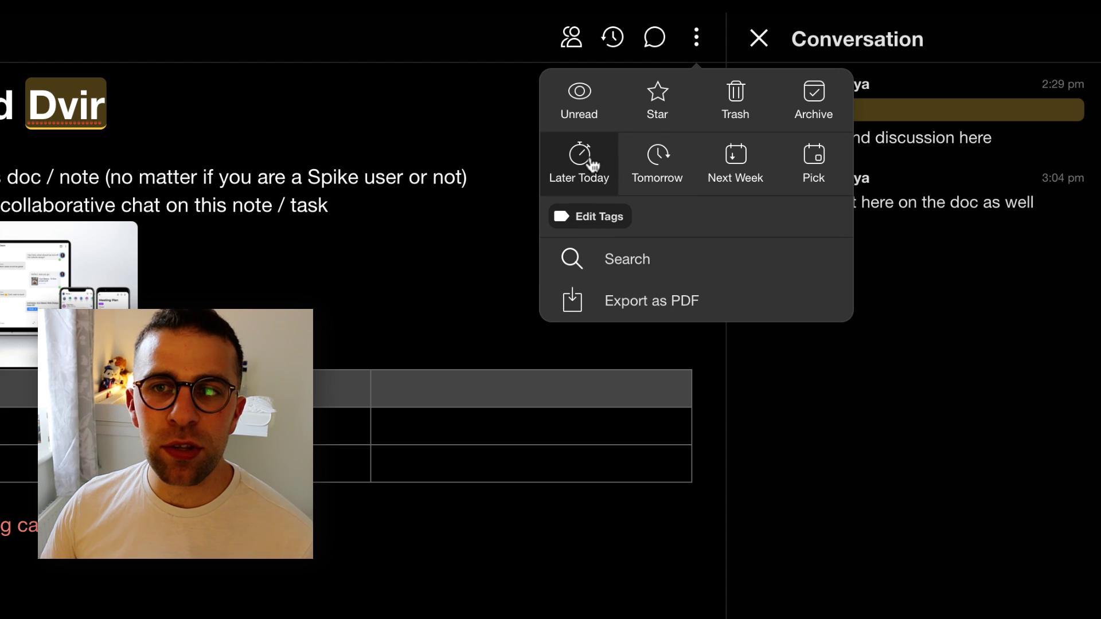
{"action": "mouse_move", "coordinate": [592, 166]}
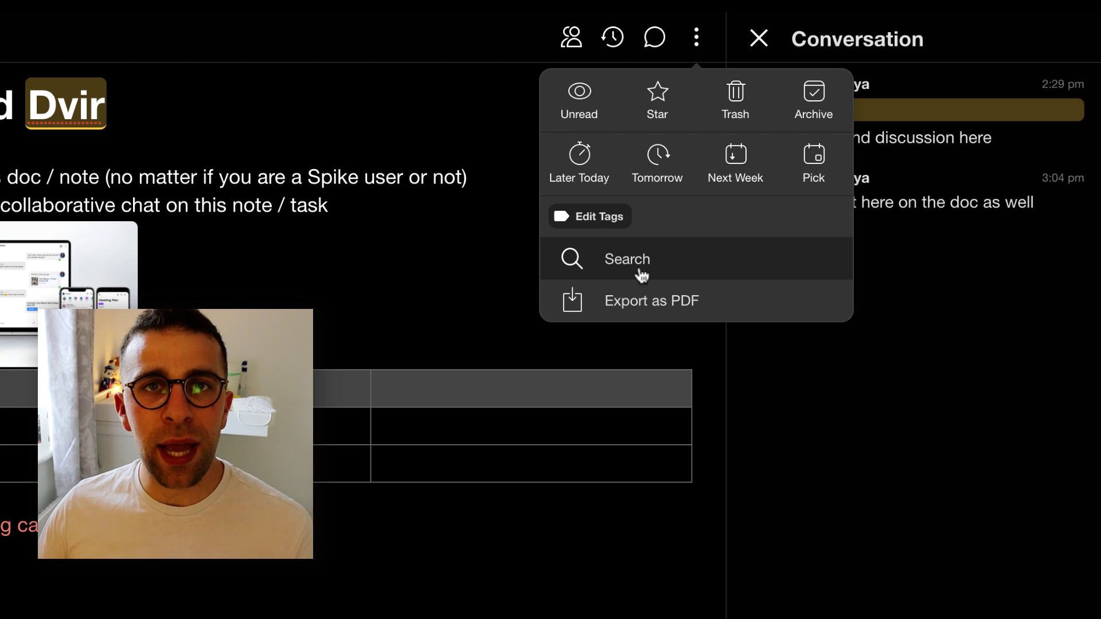
{"action": "left_click", "coordinate": [486, 213]}
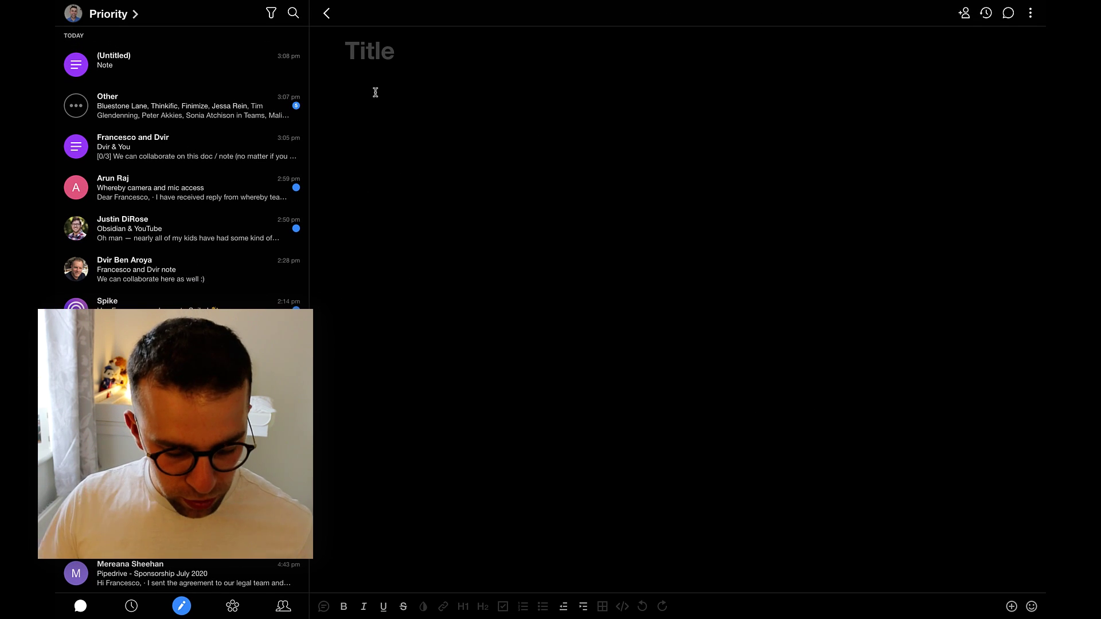
Title the blank note "Tomorrow's Tasks", correct the title's spelling, and start a new line below it.
{"action": "type", "text": "Tomrorow"}
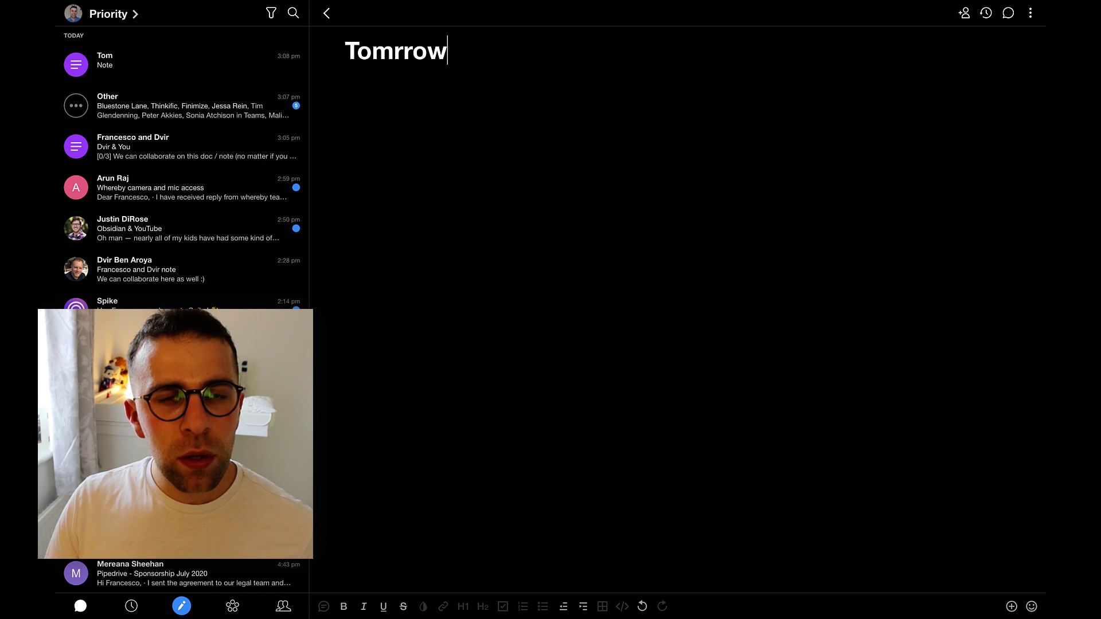
{"action": "type", "text": "s Tasks"}
{"action": "key", "text": "Return"}
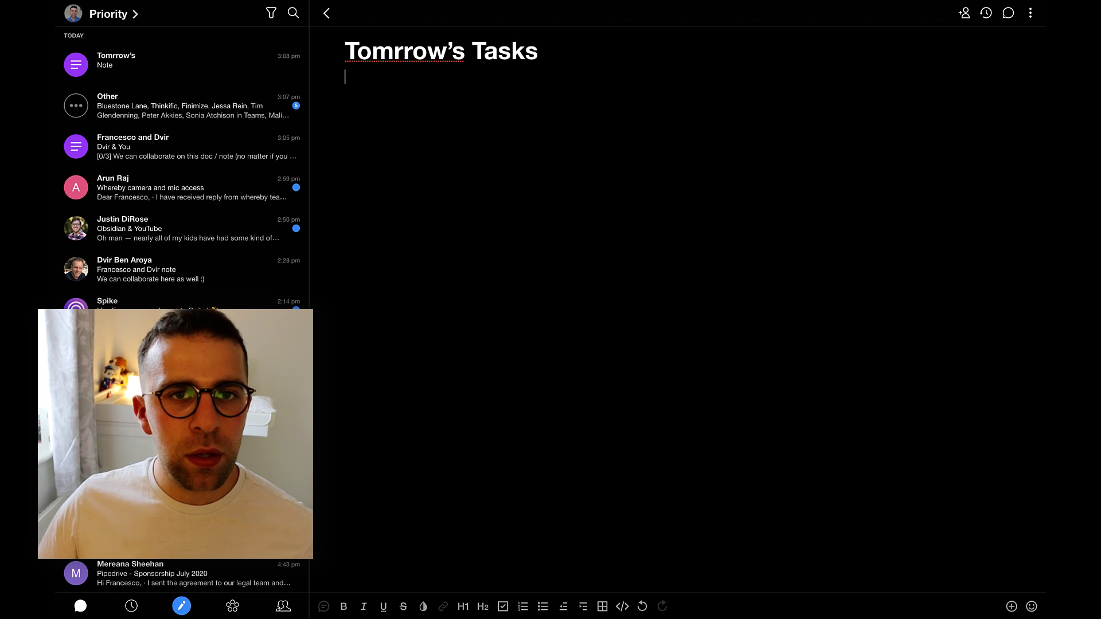
{"action": "left_click", "coordinate": [392, 49]}
{"action": "type", "text": "o"}
{"action": "key", "text": "Return"}
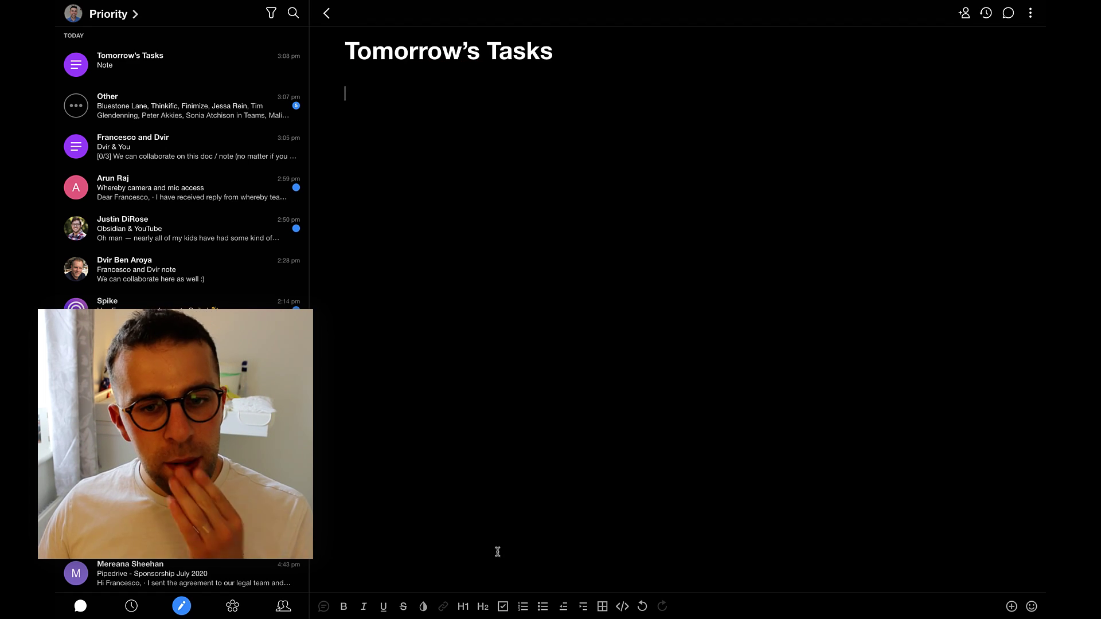
Add the checklist items "Edit YouTube", "Plan Week Ahead" and "Clear Inbox to Zero" to the note, and snooze it until Later Today.
{"action": "left_click", "coordinate": [503, 606]}
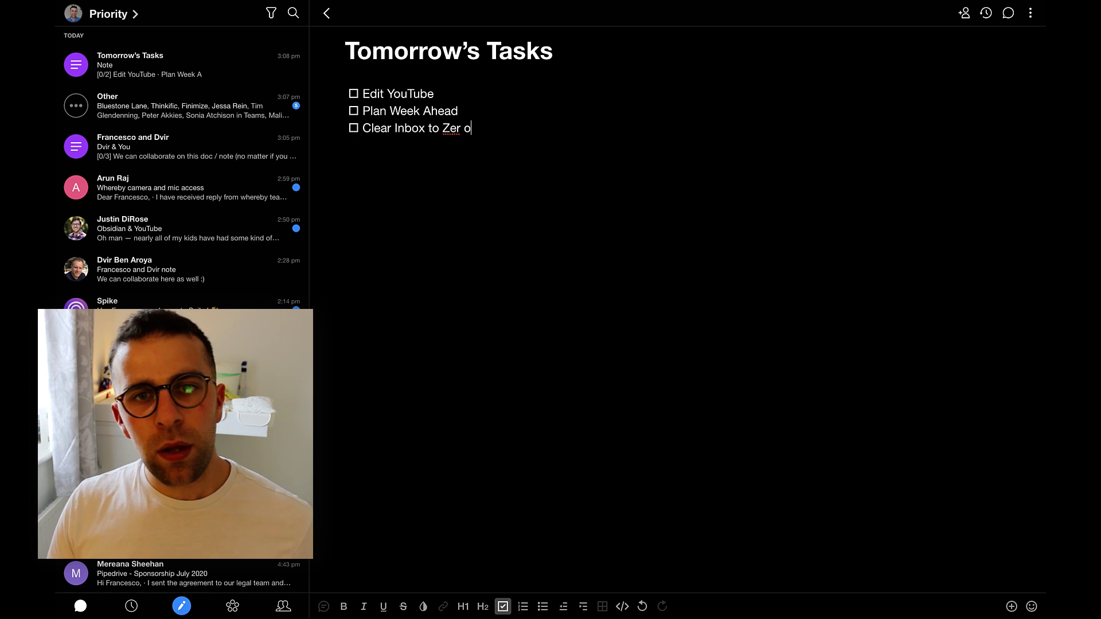
{"action": "type", "text": "o"}
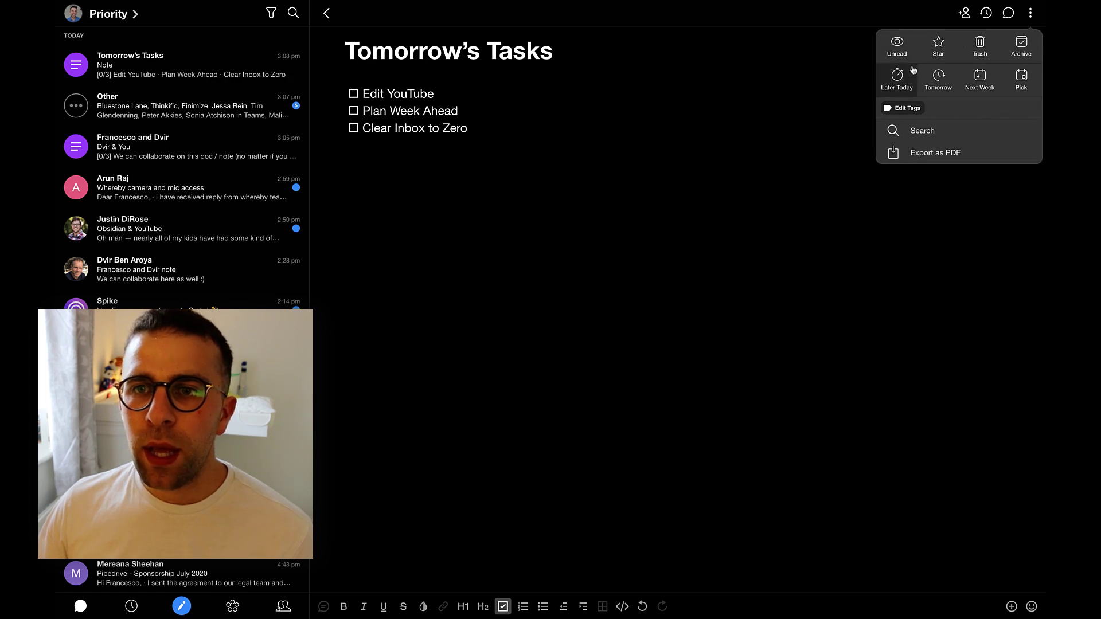
{"action": "left_click", "coordinate": [905, 75]}
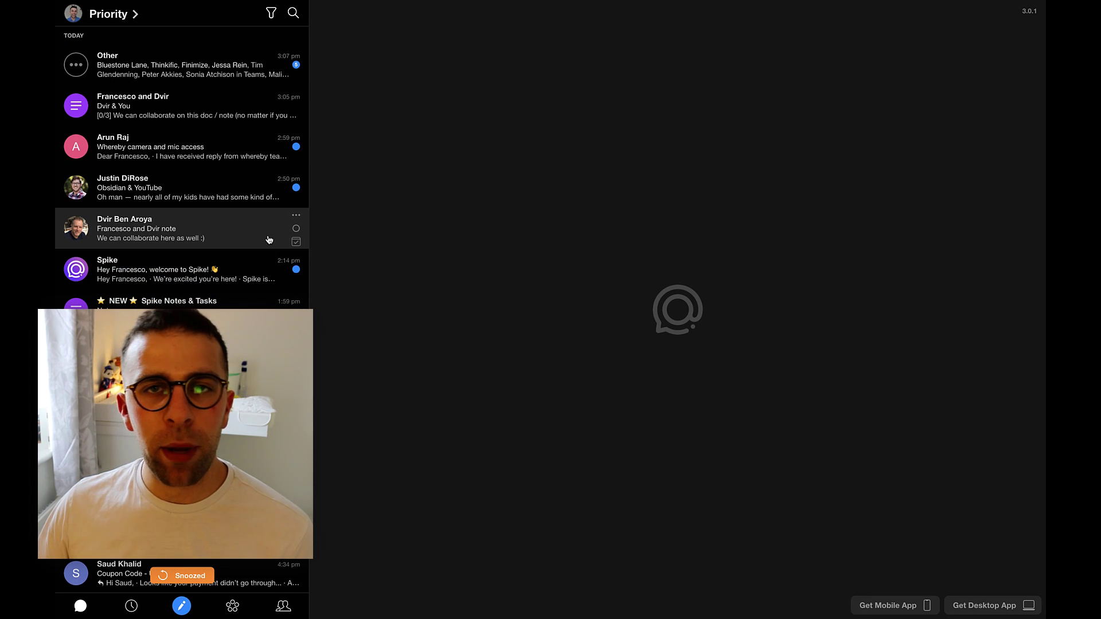
Show the list of all notes in the account.
{"action": "left_click", "coordinate": [73, 12]}
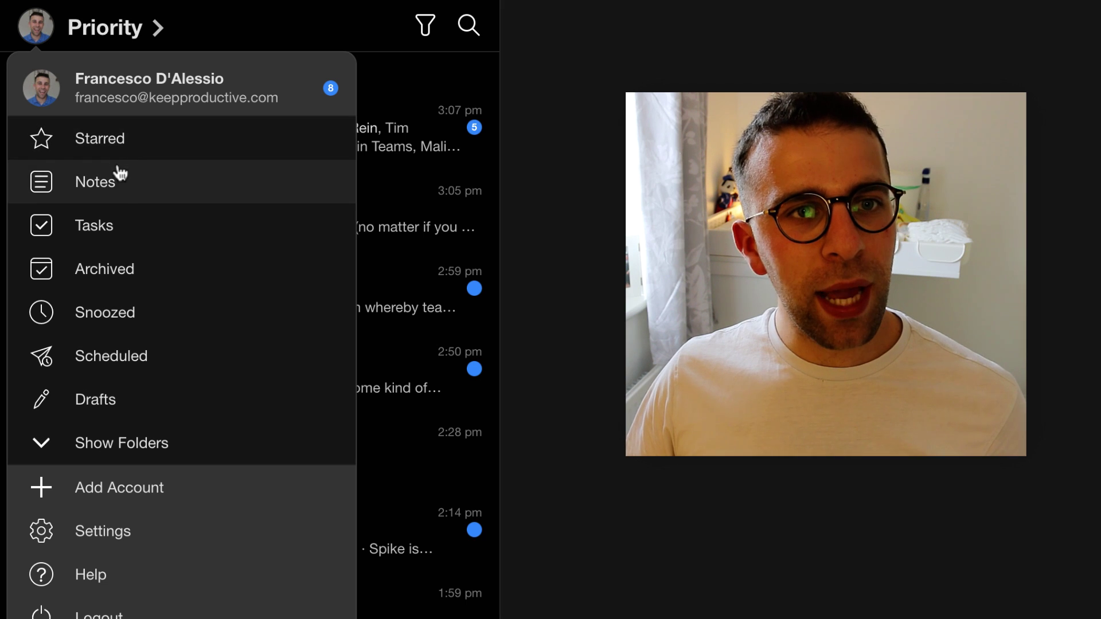
{"action": "left_click", "coordinate": [119, 182]}
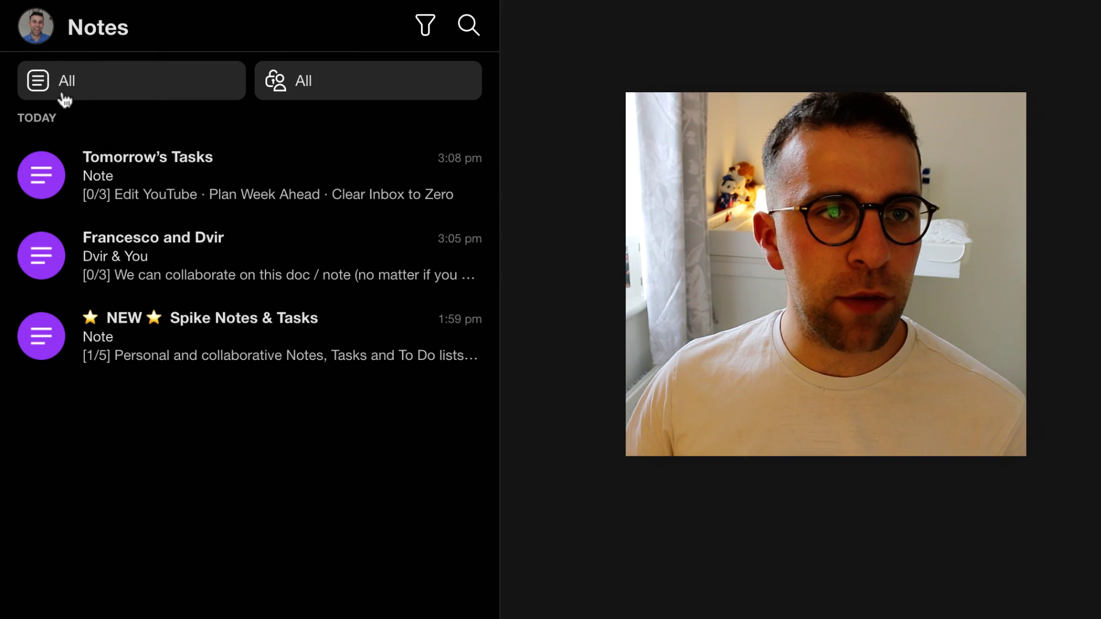
Switch to the Tasks list, create a task named "Edit YouTube", and open it.
{"action": "left_click", "coordinate": [40, 39]}
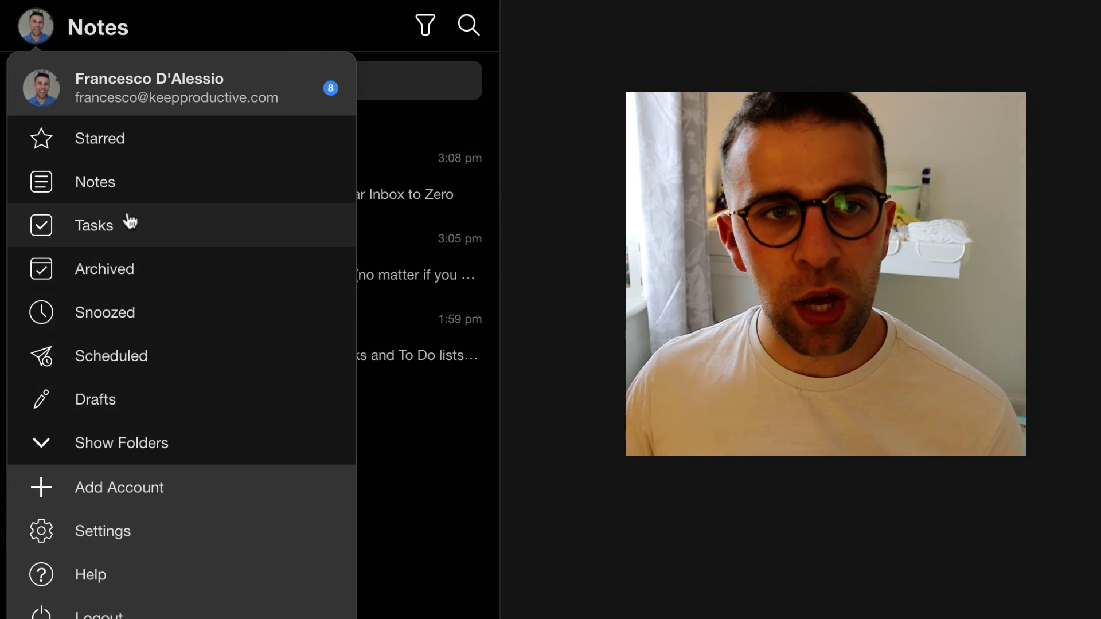
{"action": "left_click", "coordinate": [127, 217]}
{"action": "left_click", "coordinate": [262, 592]}
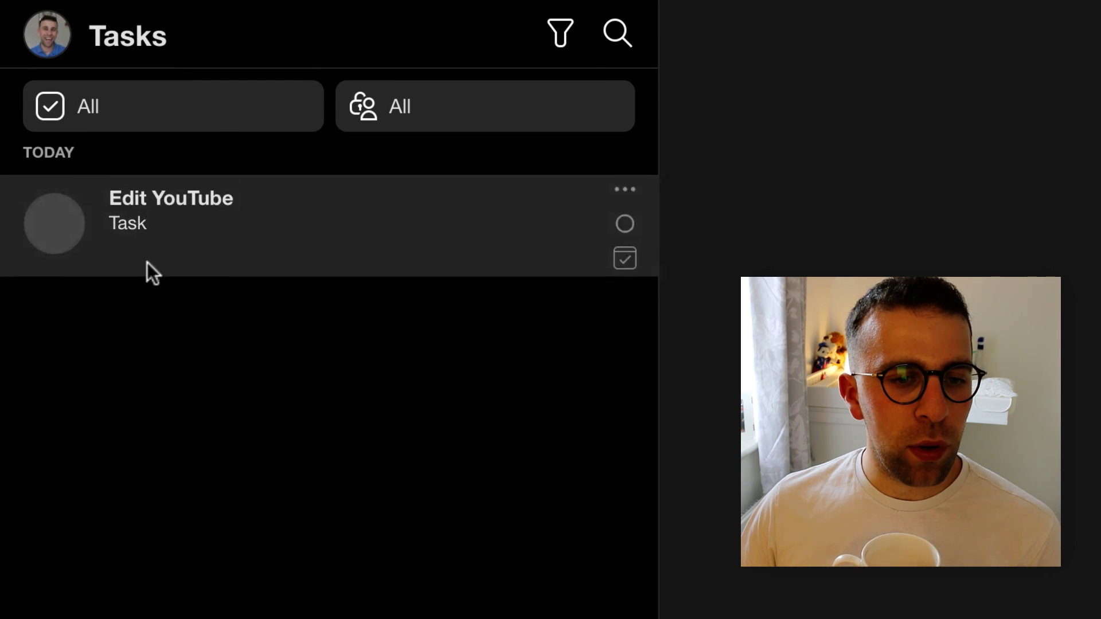
{"action": "left_click", "coordinate": [172, 252]}
{"action": "left_click", "coordinate": [803, 202]}
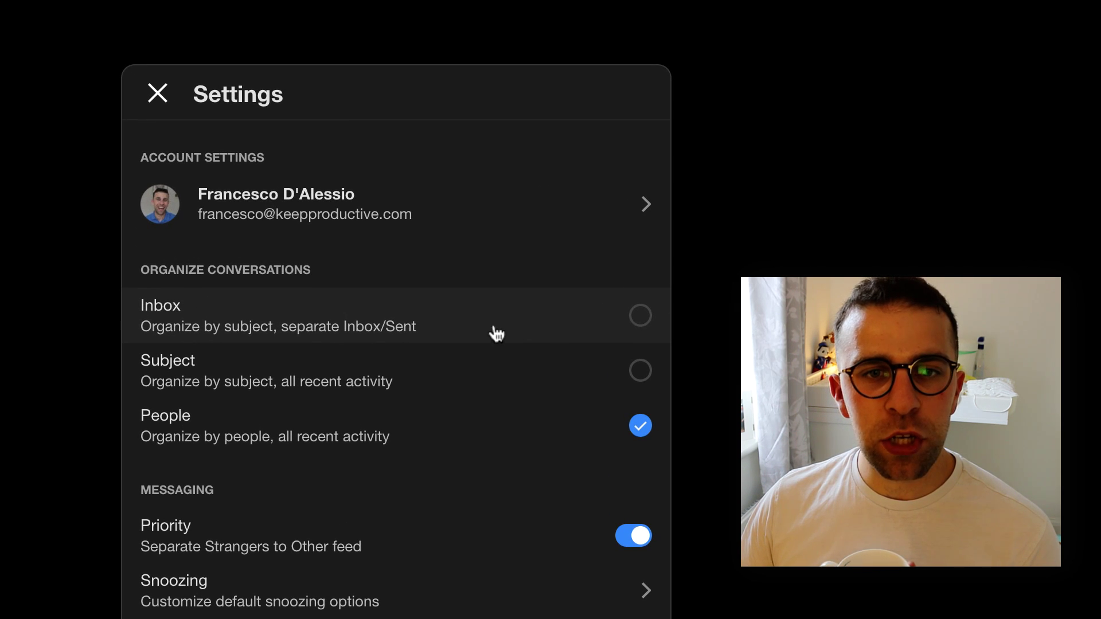
Try organizing conversations by Inbox and by Subject, and return the choice to People.
{"action": "left_click", "coordinate": [492, 334]}
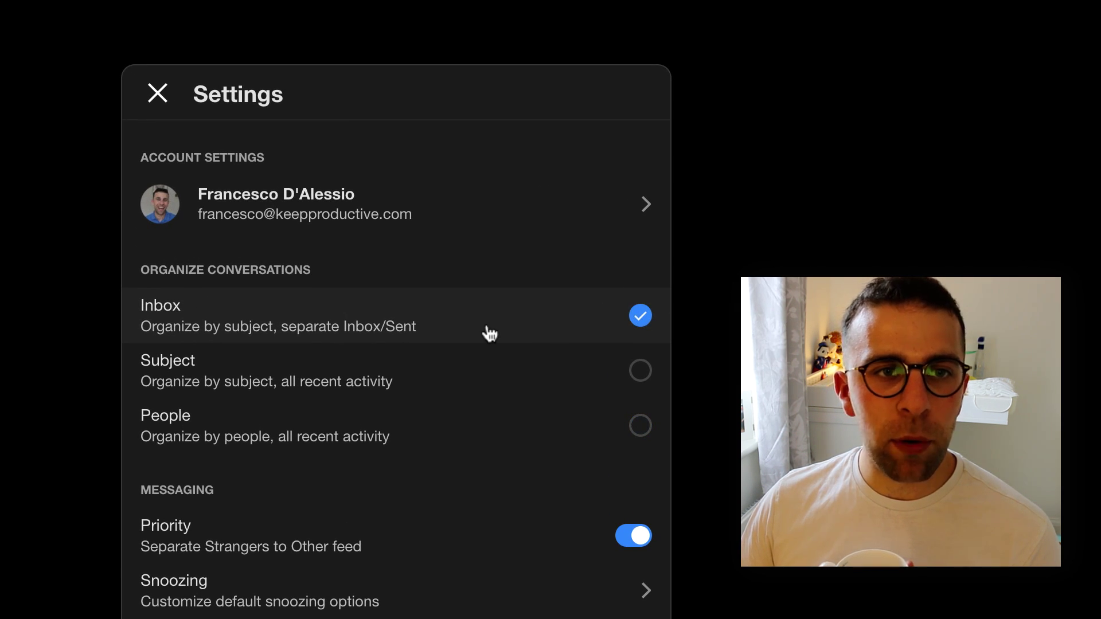
{"action": "left_click", "coordinate": [475, 385]}
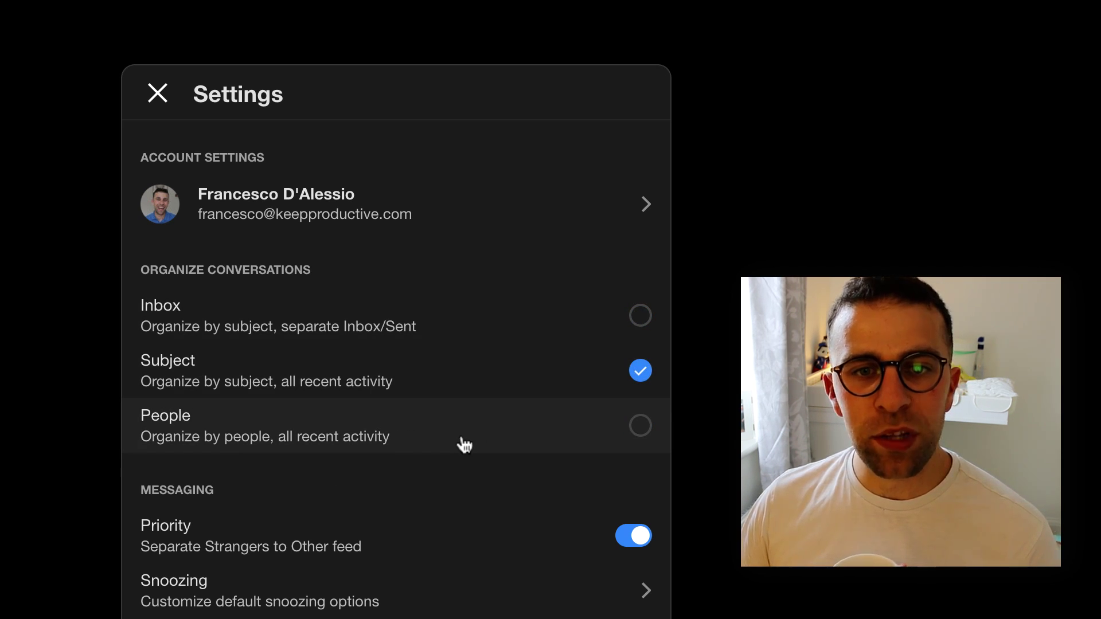
{"action": "left_click", "coordinate": [464, 445]}
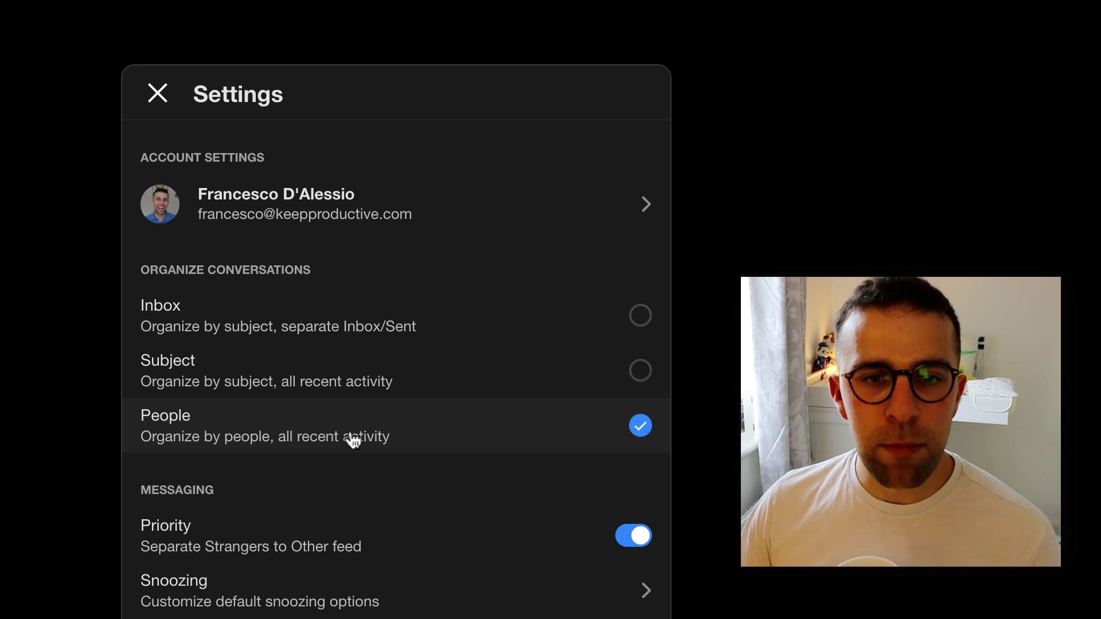
Look at the default Snoozing and Schedule send options in the messaging settings without changing them.
{"action": "scroll", "coordinate": [337, 461], "scroll_direction": "down", "scroll_amount": 3}
{"action": "scroll", "coordinate": [352, 475], "scroll_direction": "down", "scroll_amount": 2}
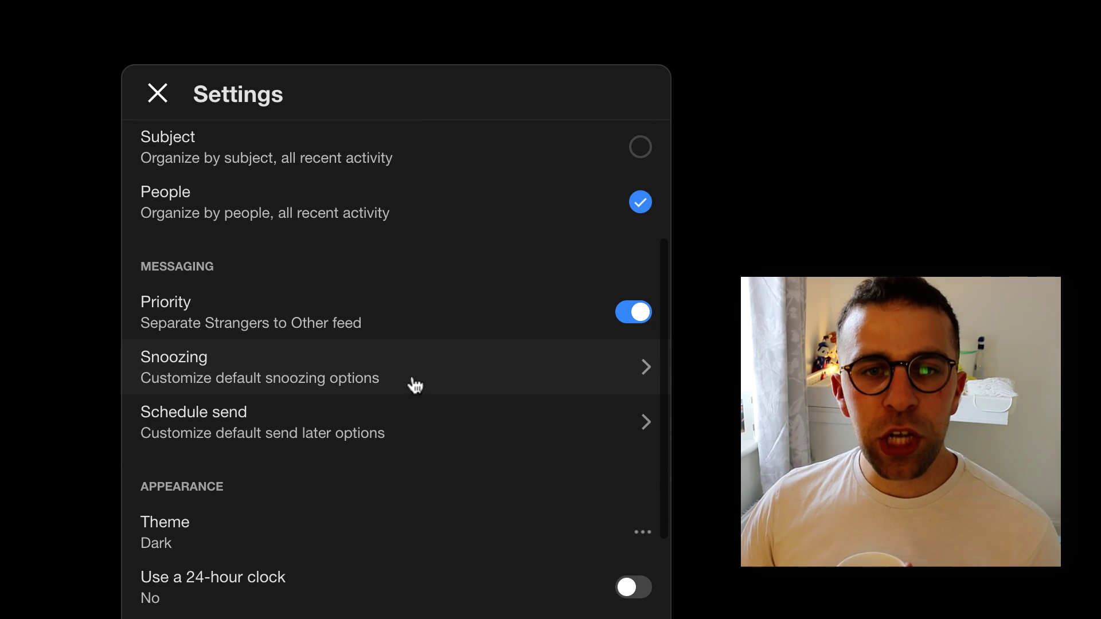
{"action": "left_click", "coordinate": [442, 384]}
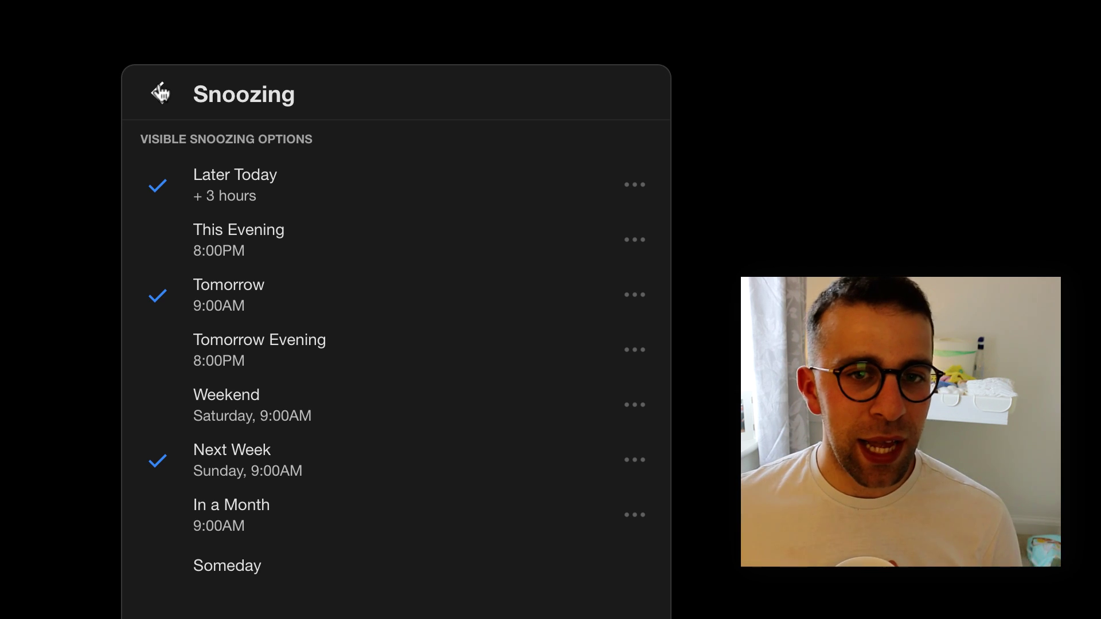
{"action": "left_click", "coordinate": [160, 94]}
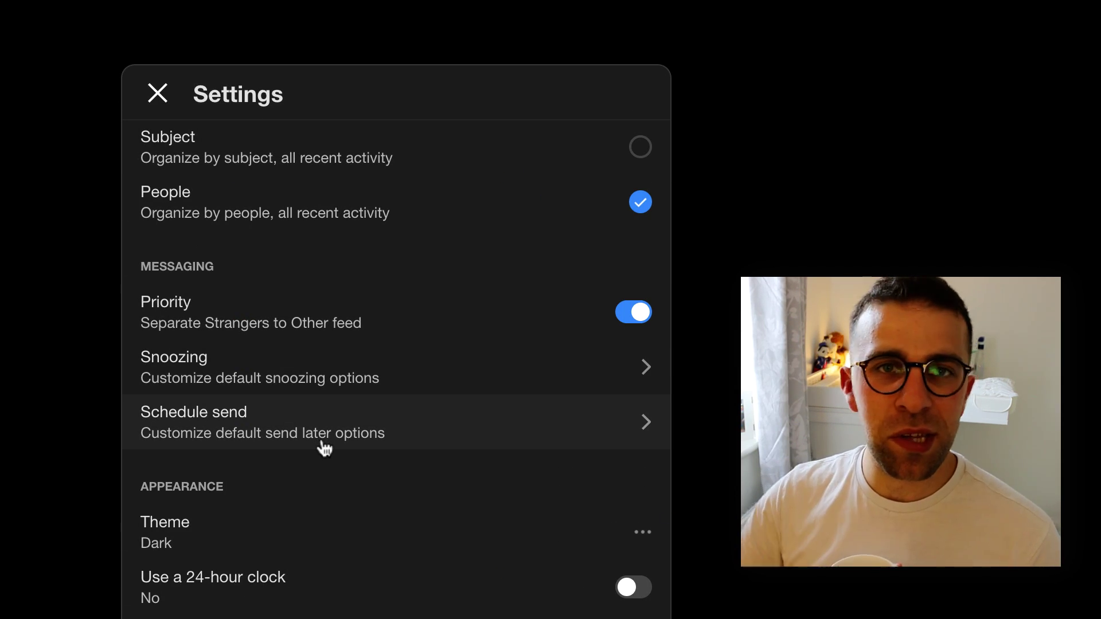
{"action": "left_click", "coordinate": [344, 442]}
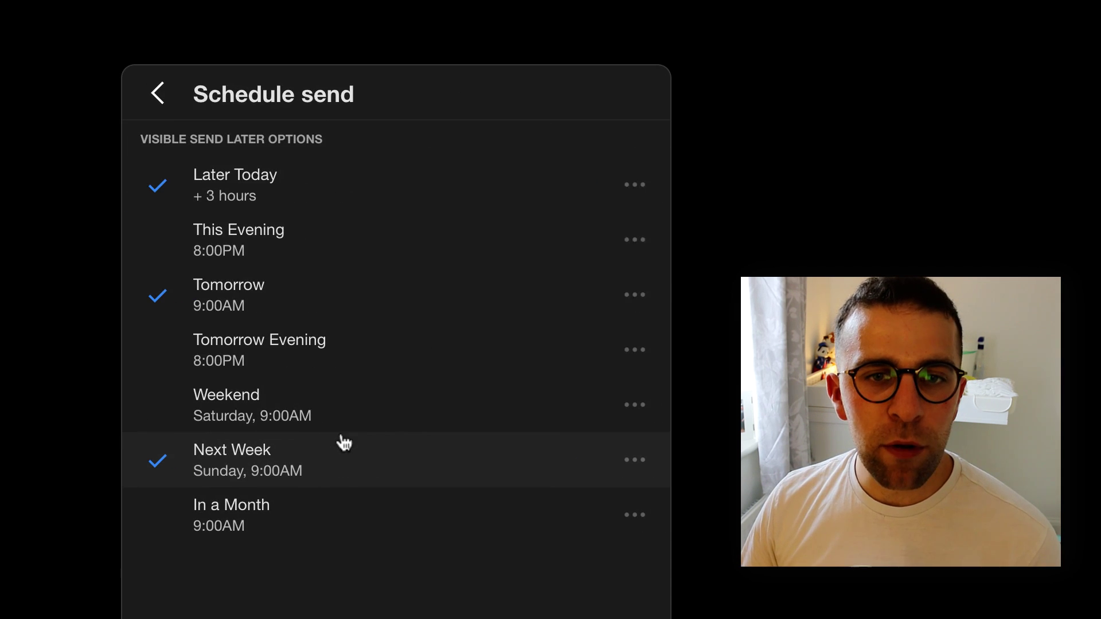
{"action": "left_click", "coordinate": [154, 98]}
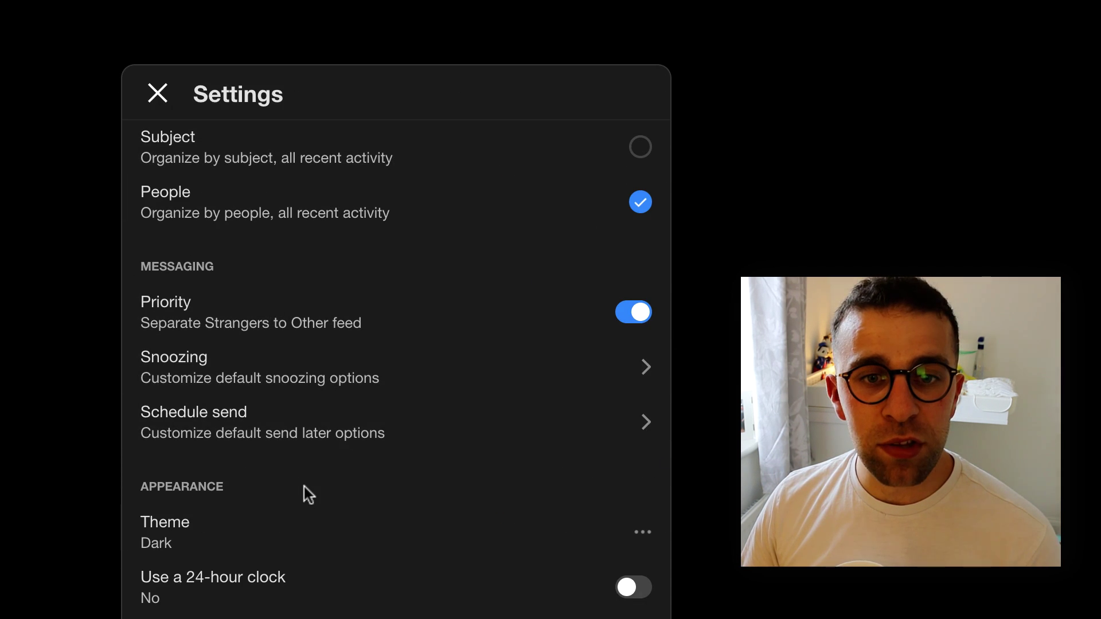
Examine the appearance settings with the zoom levels, the calendar settings, and the profile in the account settings.
{"action": "scroll", "coordinate": [306, 494], "scroll_direction": "down", "scroll_amount": 3}
{"action": "scroll", "coordinate": [342, 473], "scroll_direction": "down", "scroll_amount": 2}
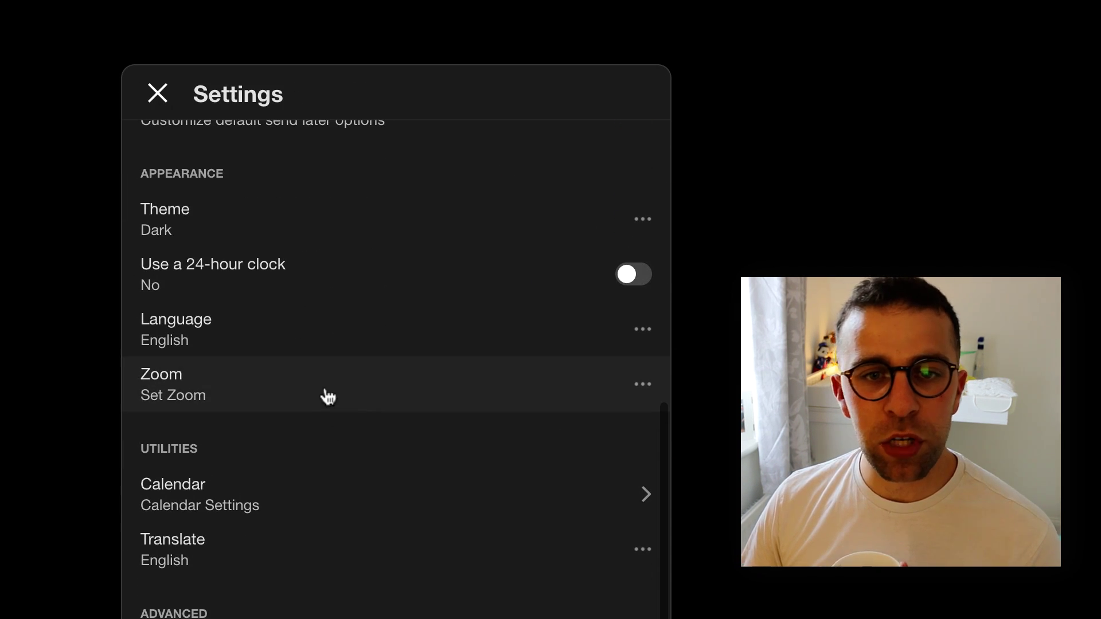
{"action": "left_click", "coordinate": [648, 382]}
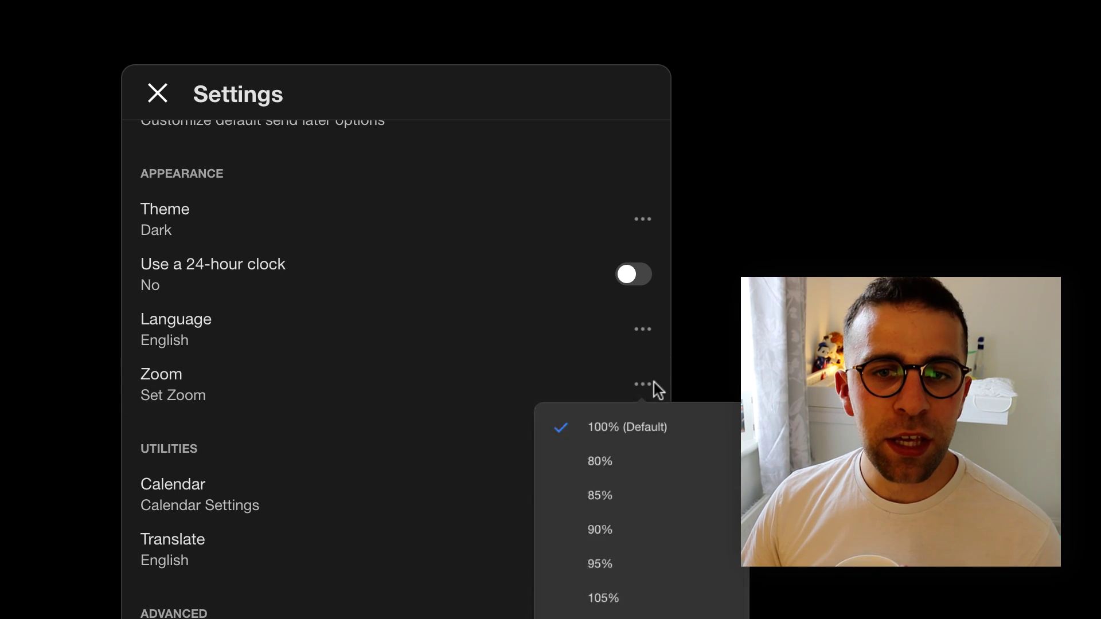
{"action": "left_click", "coordinate": [548, 380]}
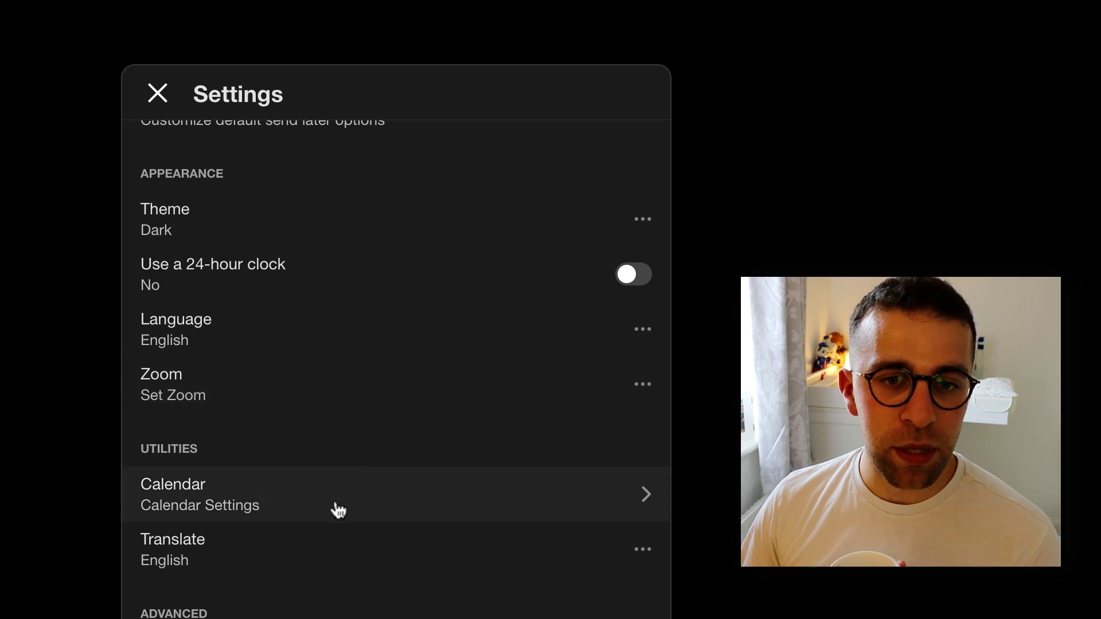
{"action": "scroll", "coordinate": [322, 459], "scroll_direction": "up", "scroll_amount": 1}
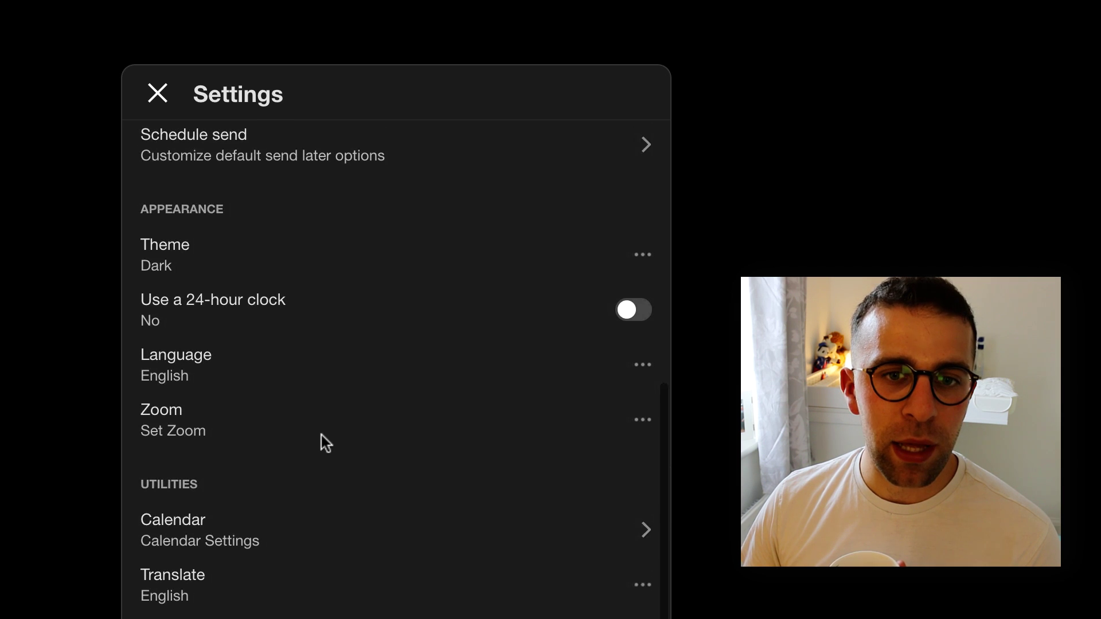
{"action": "left_click", "coordinate": [320, 535]}
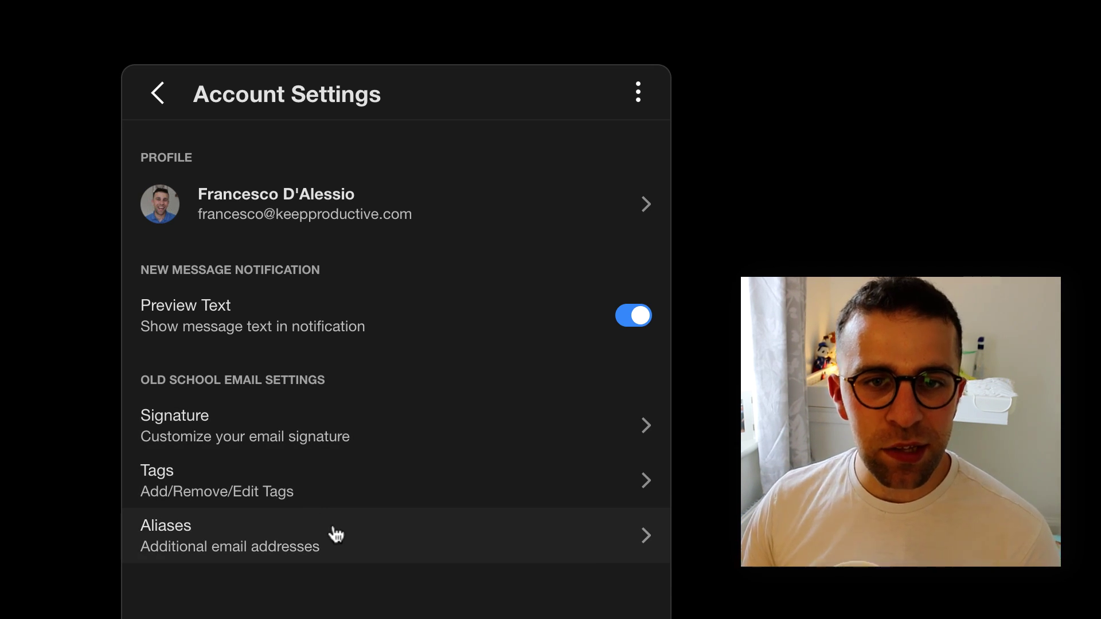
{"action": "left_click", "coordinate": [604, 229]}
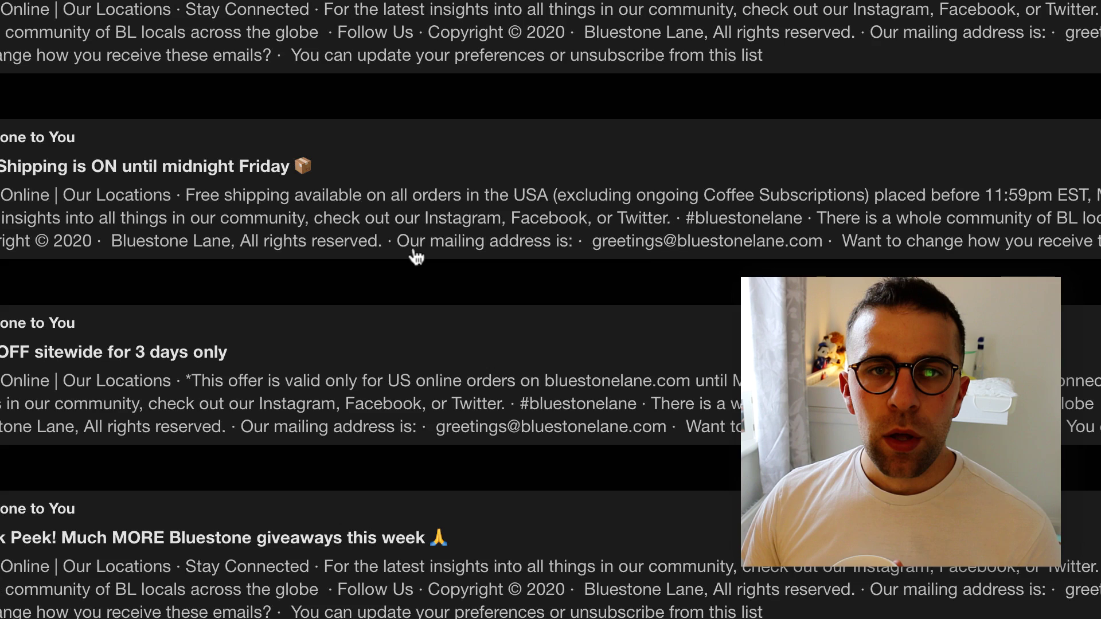
Read through the Bluestone Lane promotional emails in the Other feed, including the Dad's Special Day offer.
{"action": "scroll", "coordinate": [413, 253], "scroll_direction": "down", "scroll_amount": 3}
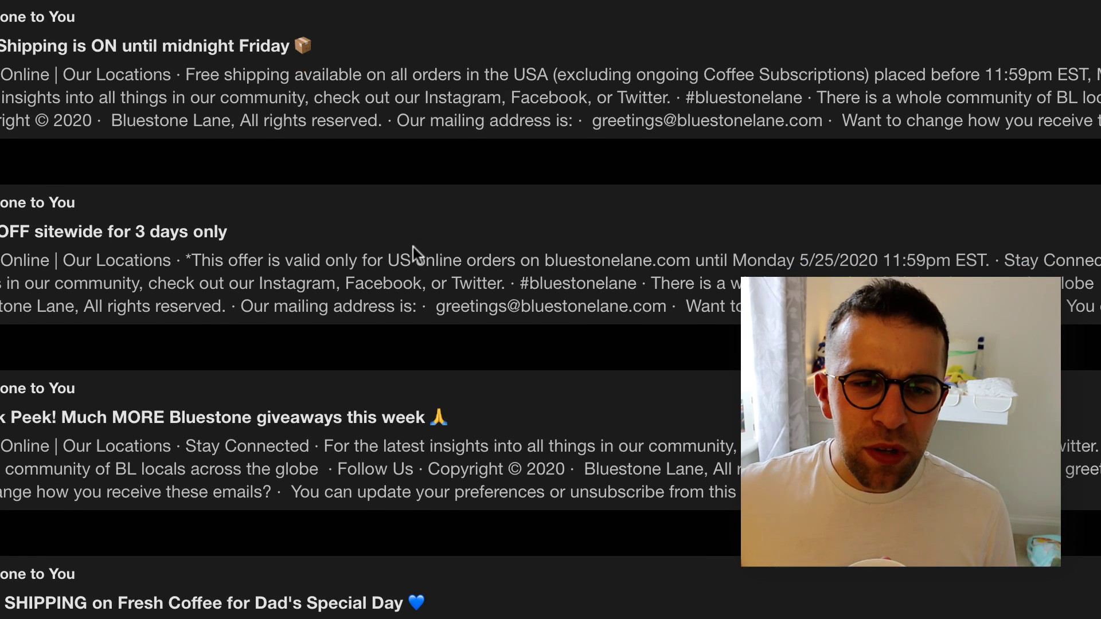
{"action": "scroll", "coordinate": [336, 608], "scroll_direction": "down", "scroll_amount": 20}
{"action": "scroll", "coordinate": [337, 608], "scroll_direction": "up", "scroll_amount": 15}
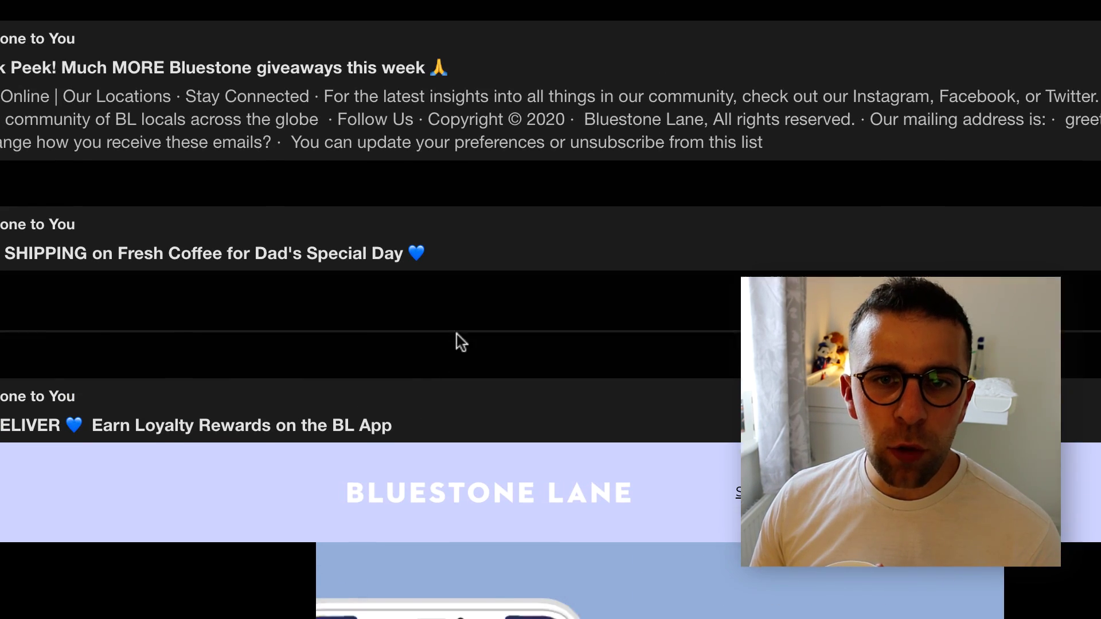
{"action": "scroll", "coordinate": [456, 336], "scroll_direction": "down", "scroll_amount": 4}
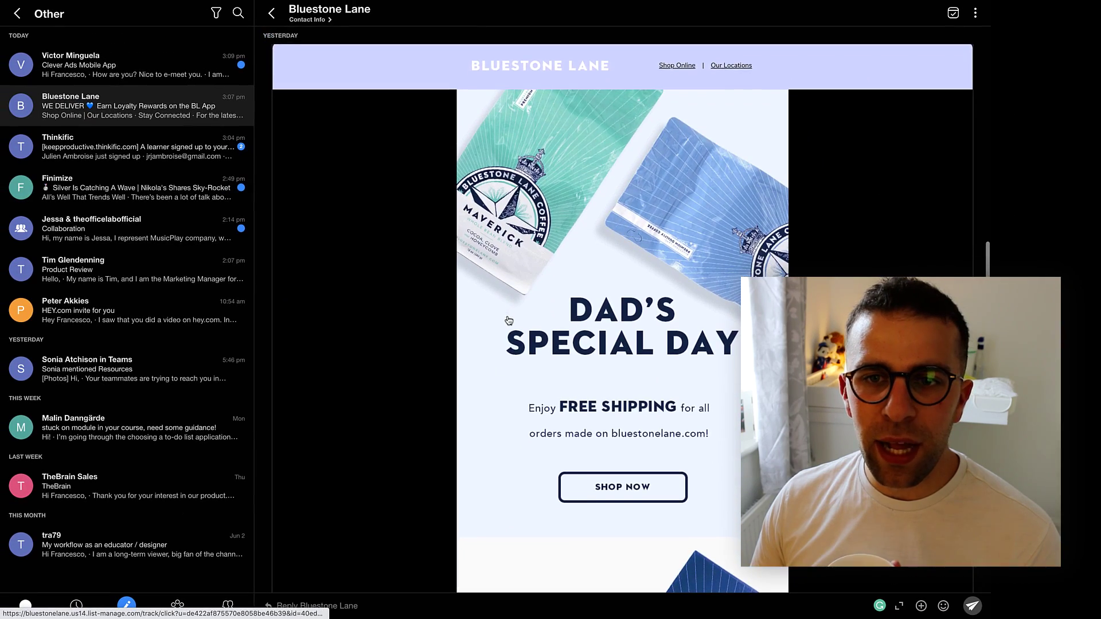
{"action": "scroll", "coordinate": [508, 320], "scroll_direction": "down", "scroll_amount": 10}
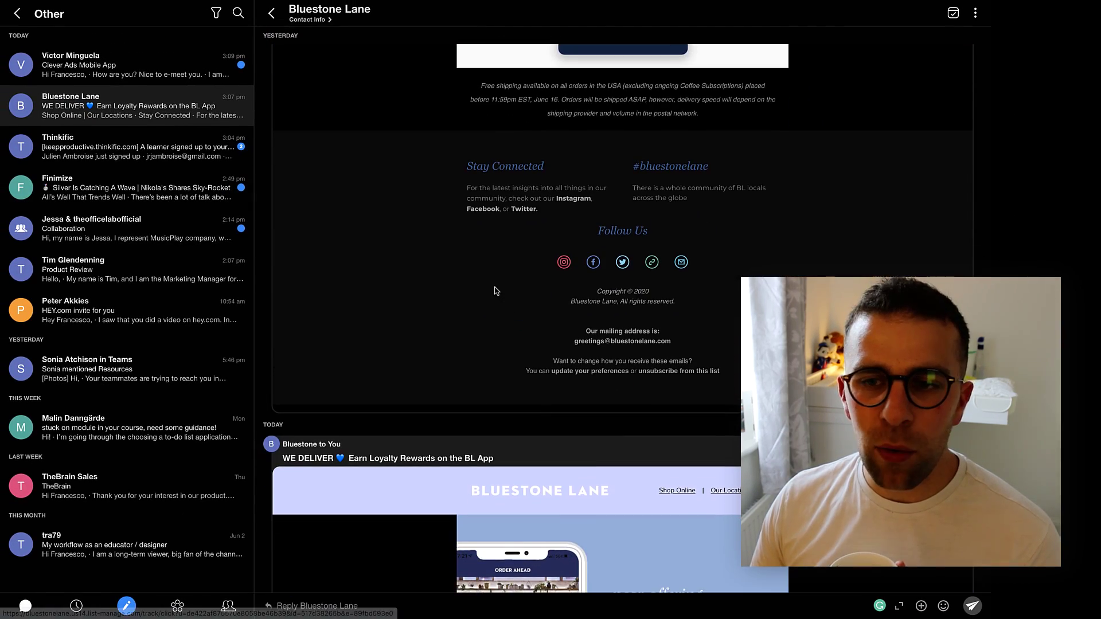
{"action": "scroll", "coordinate": [496, 291], "scroll_direction": "up", "scroll_amount": 10}
{"action": "left_click", "coordinate": [524, 202]}
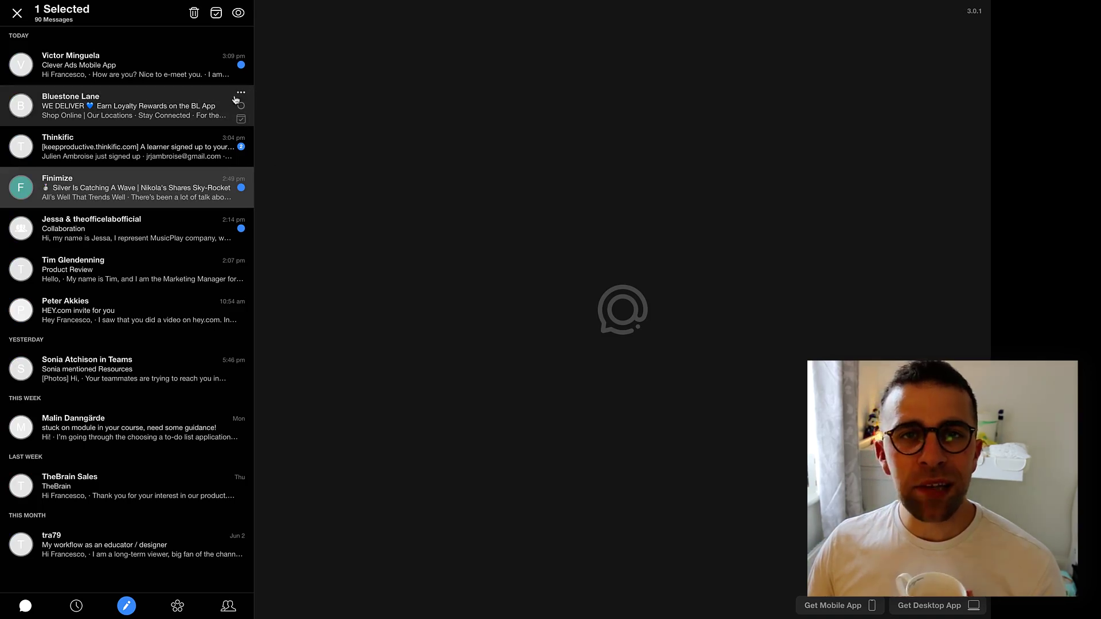
Try bulk deletion for the selected conversation in the Other feed, and filter the Priority feed to unread messages.
{"action": "left_click", "coordinate": [195, 13]}
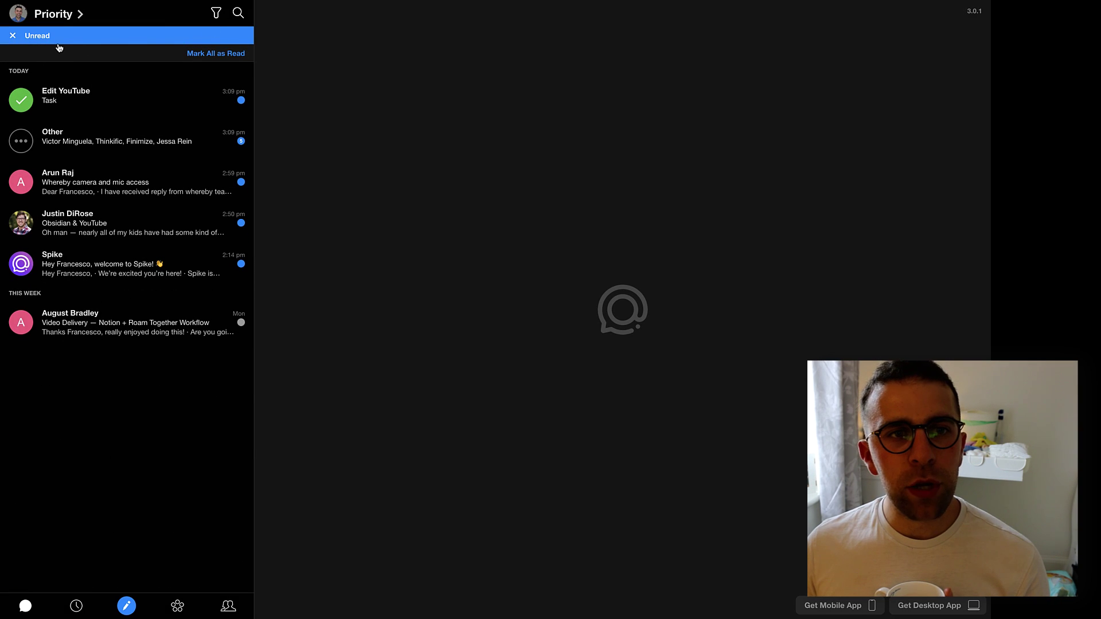
{"action": "left_click", "coordinate": [58, 43]}
{"action": "left_click", "coordinate": [217, 8]}
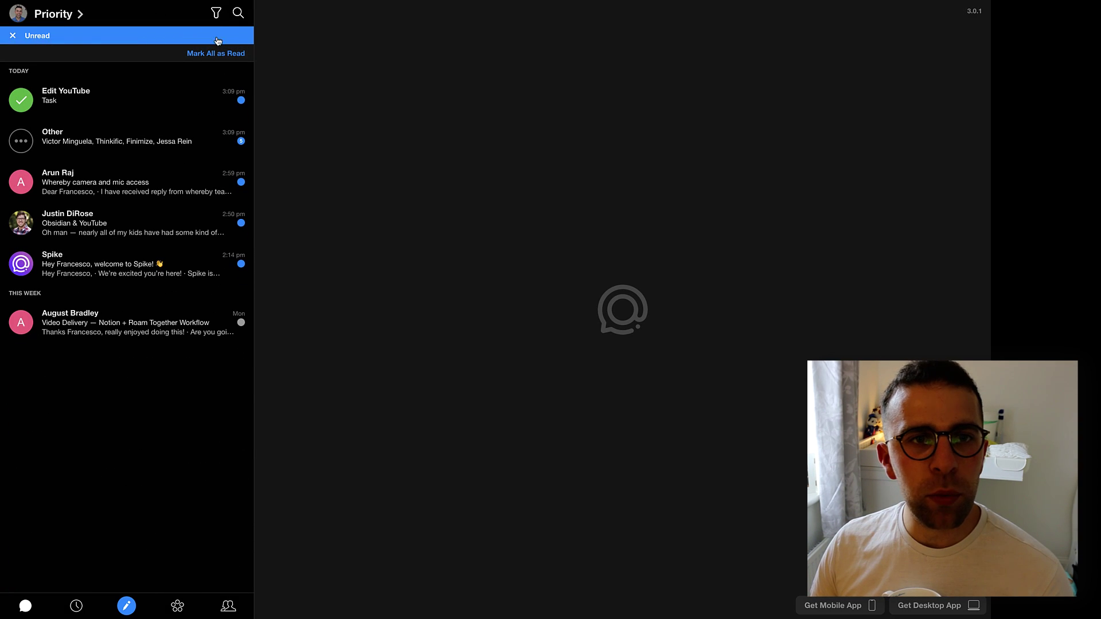